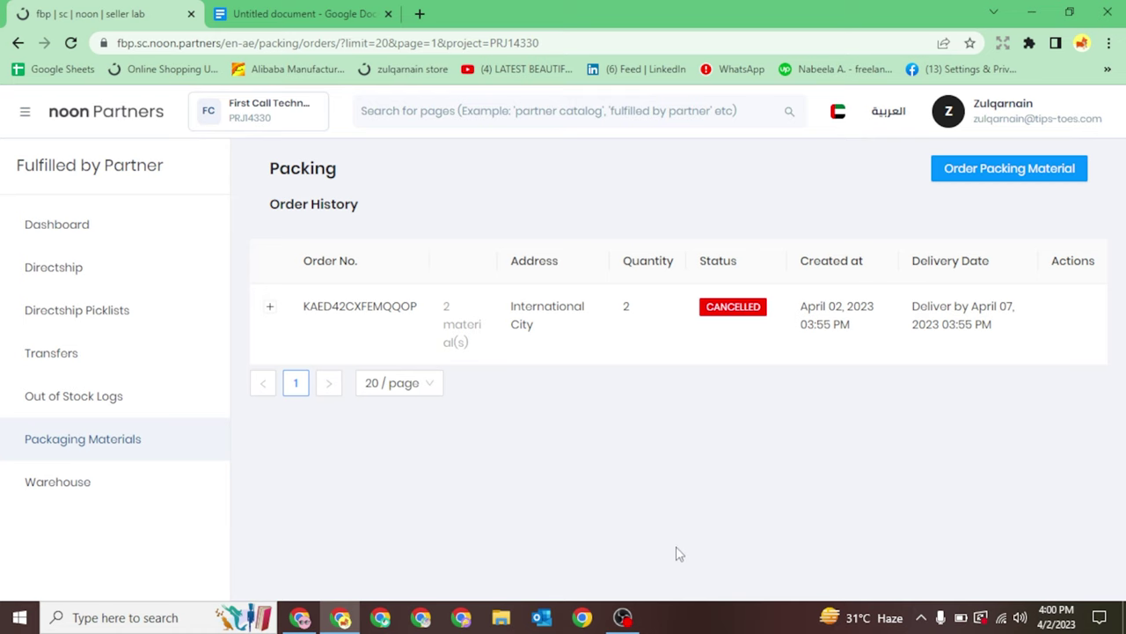
Start a packing material order and open the form for adding a new delivery address
{"action": "left_click", "coordinate": [992, 176]}
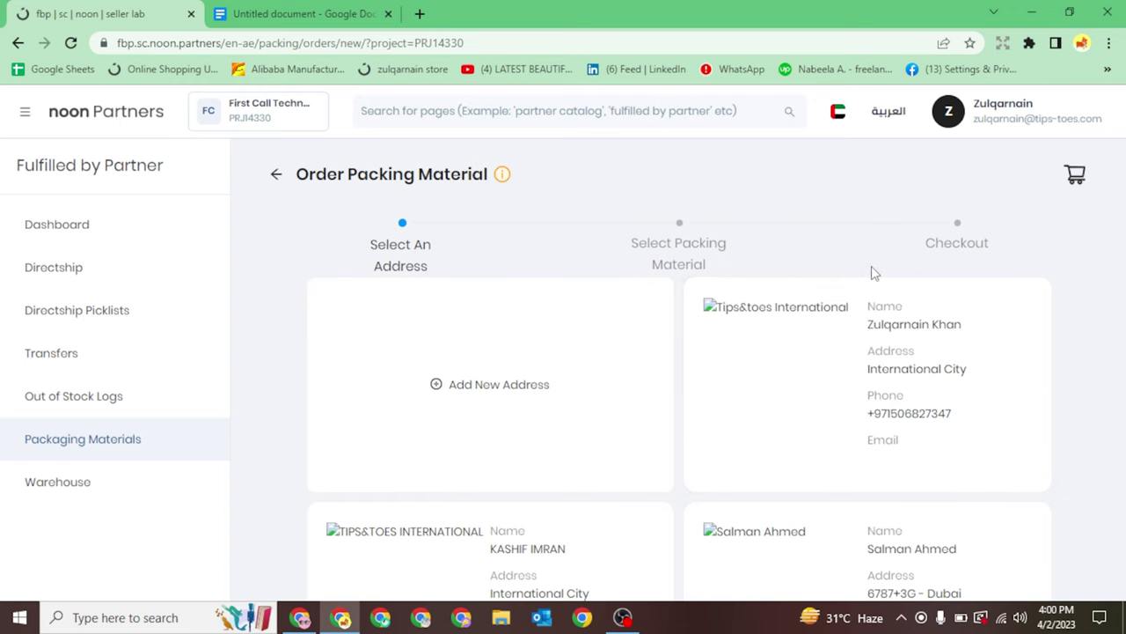
{"action": "scroll", "coordinate": [833, 327], "scroll_direction": "down", "scroll_amount": 2}
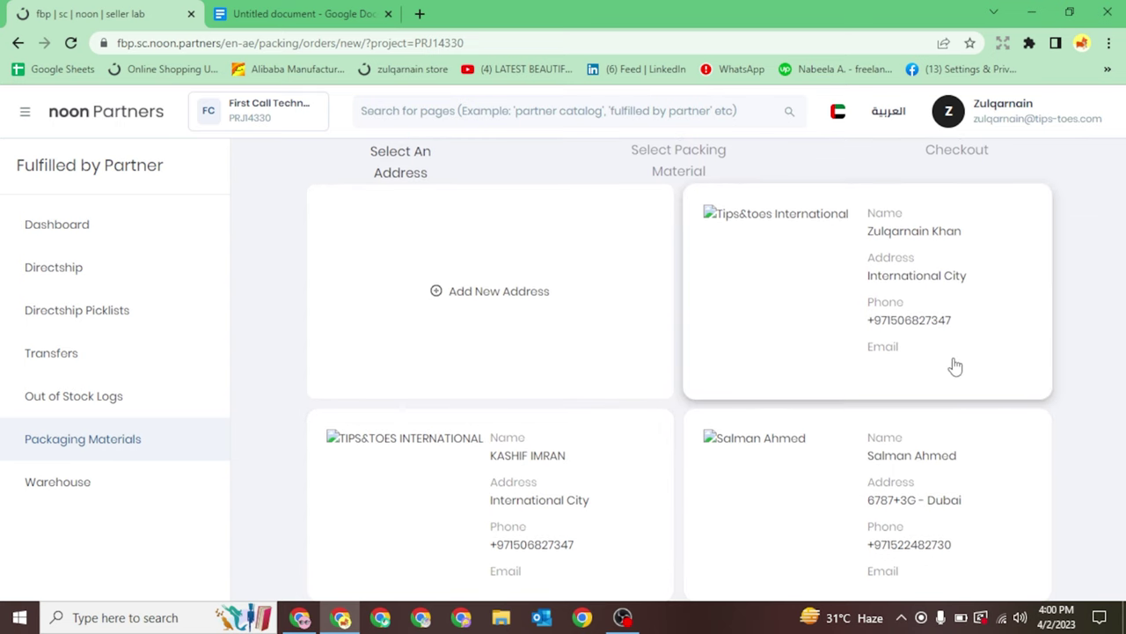
{"action": "left_click", "coordinate": [528, 301]}
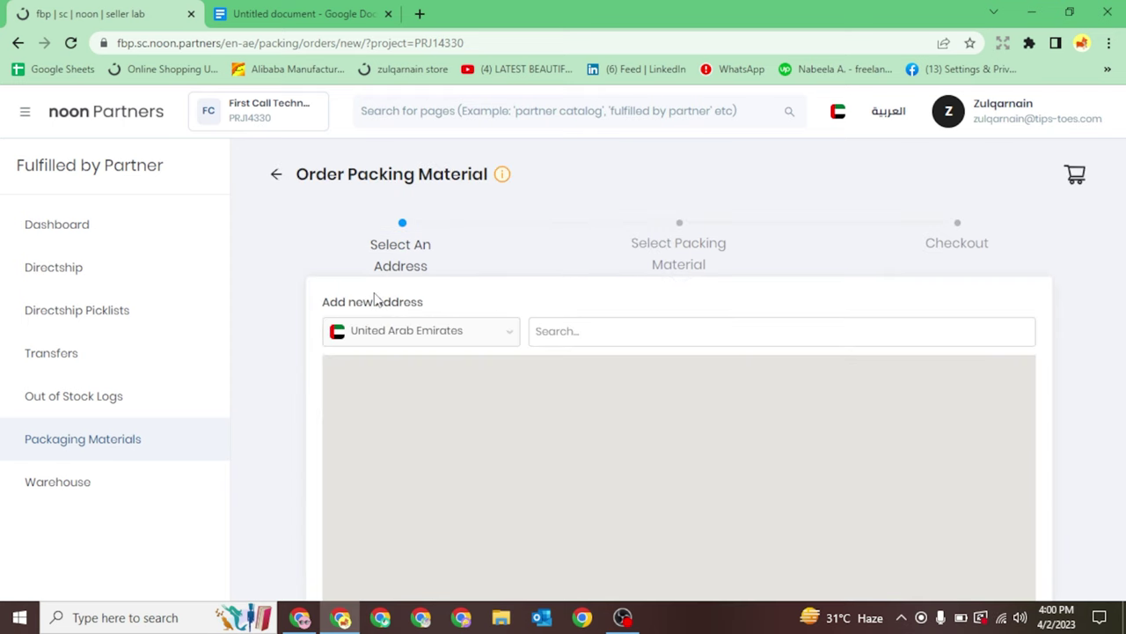
{"action": "scroll", "coordinate": [476, 390], "scroll_direction": "down", "scroll_amount": 1}
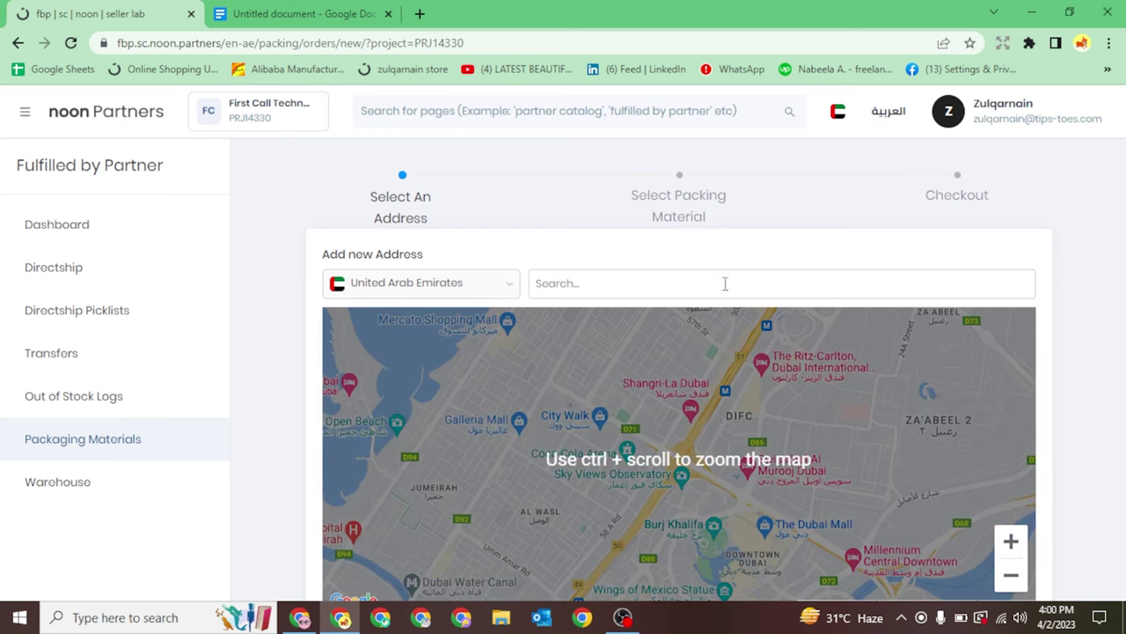
{"action": "scroll", "coordinate": [722, 282], "scroll_direction": "down", "scroll_amount": 1}
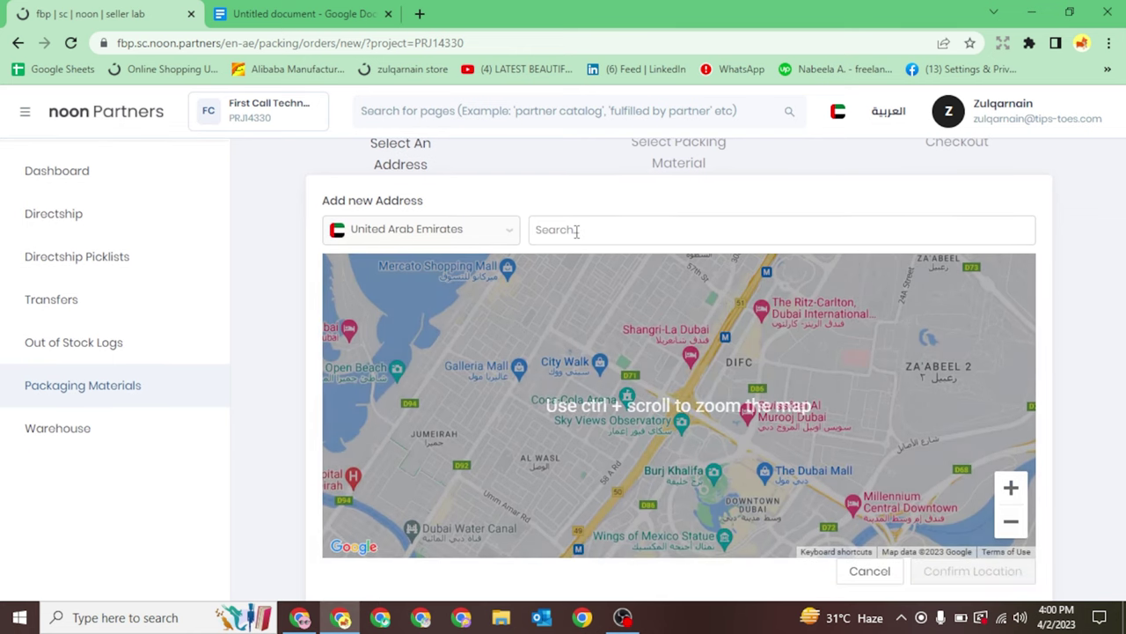
Search the map for International City China Cluster in Dubai and confirm it as the new address location
{"action": "left_click", "coordinate": [577, 229]}
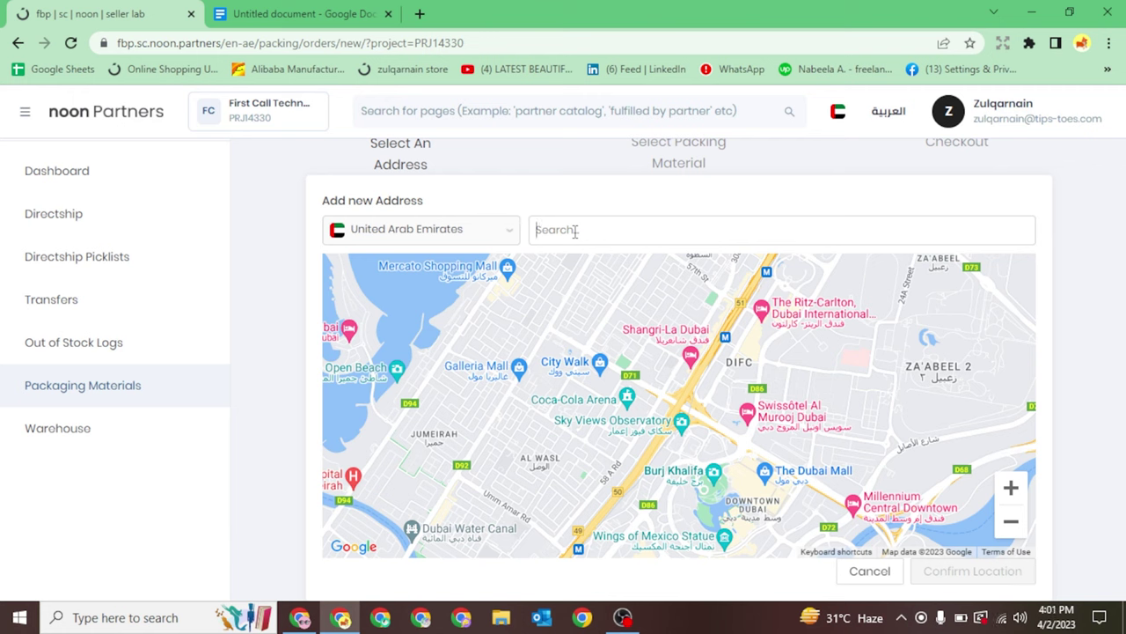
{"action": "type", "text": "hchi"}
{"action": "key", "text": "BackSpace"}
{"action": "key", "text": "BackSpace"}
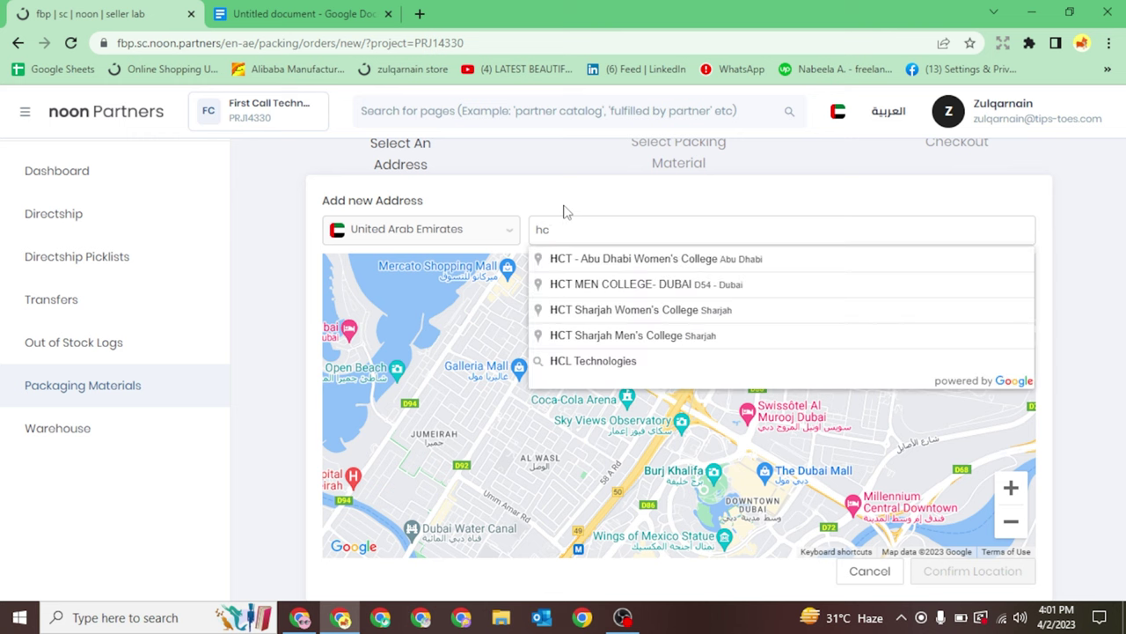
{"action": "key", "text": "BackSpace"}
{"action": "key", "text": "BackSpace"}
{"action": "type", "text": "china Cl"}
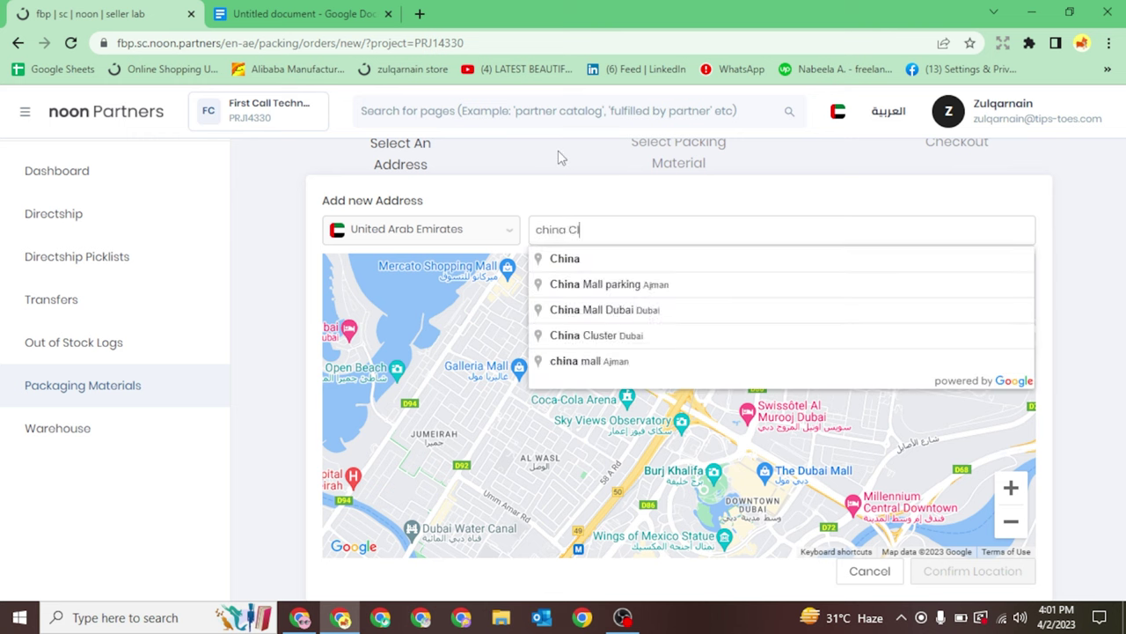
{"action": "type", "text": "uster inte"}
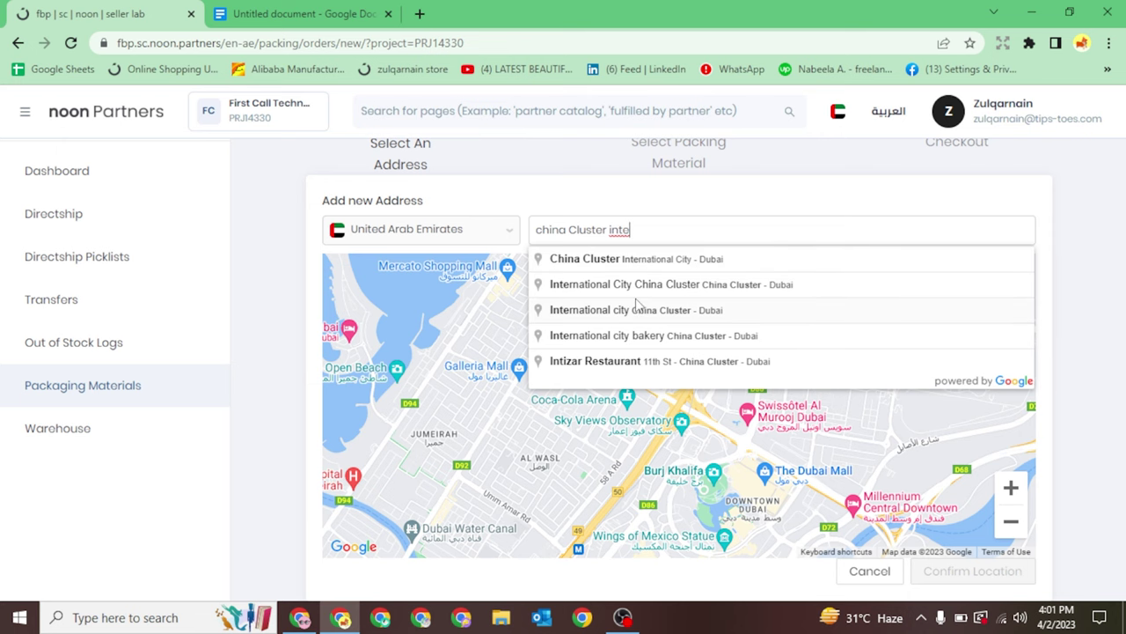
{"action": "left_click", "coordinate": [762, 294]}
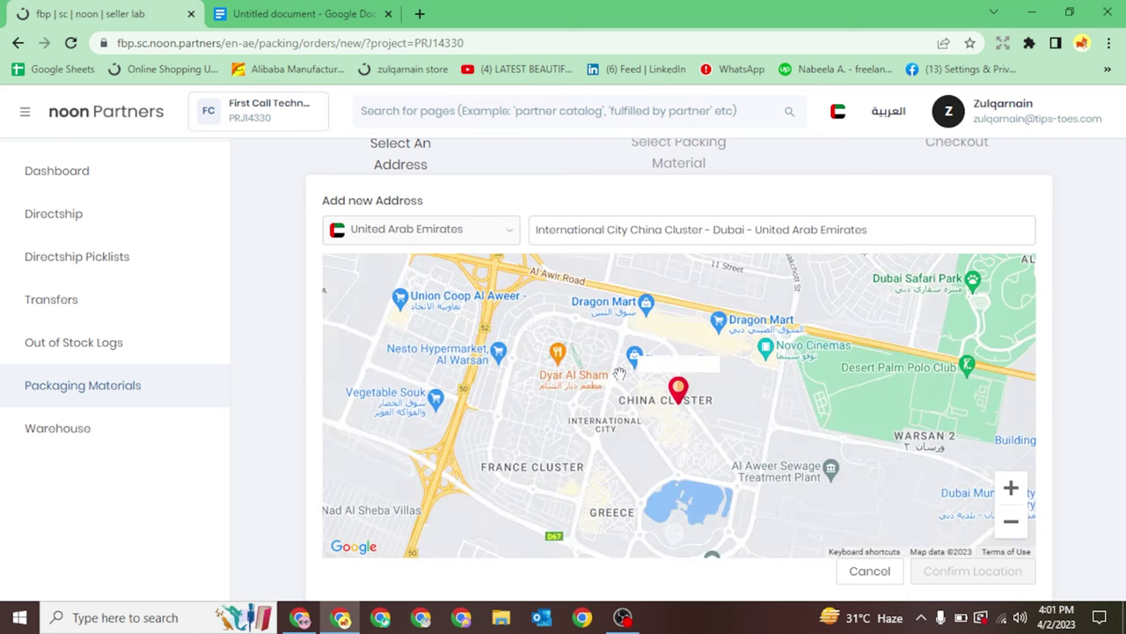
{"action": "scroll", "coordinate": [666, 401], "scroll_direction": "down", "scroll_amount": 1}
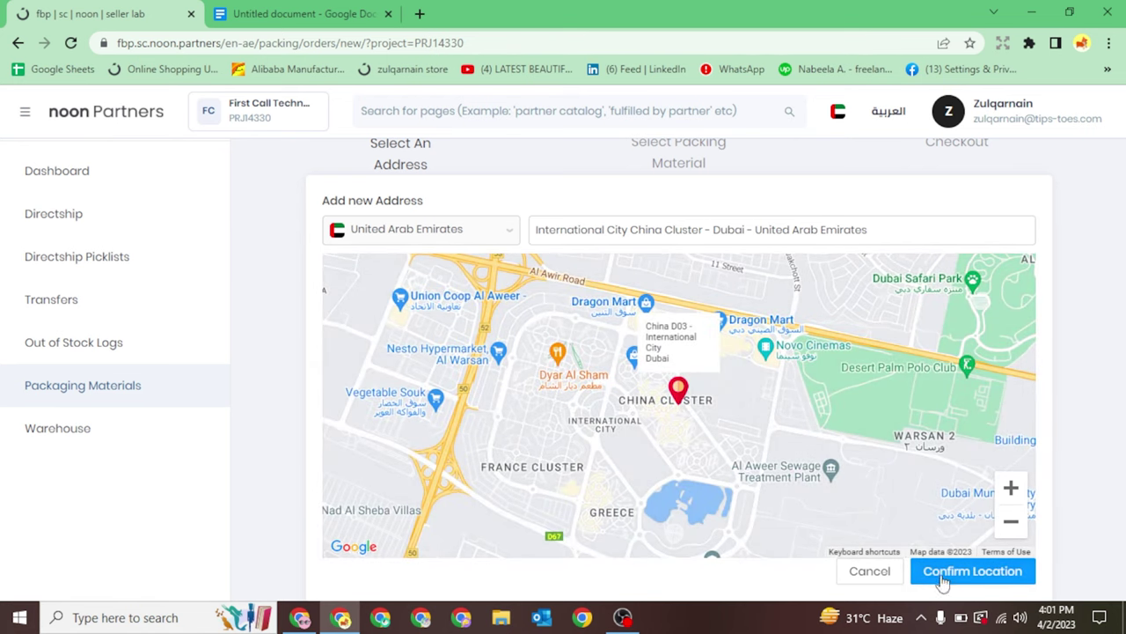
{"action": "left_click", "coordinate": [943, 581]}
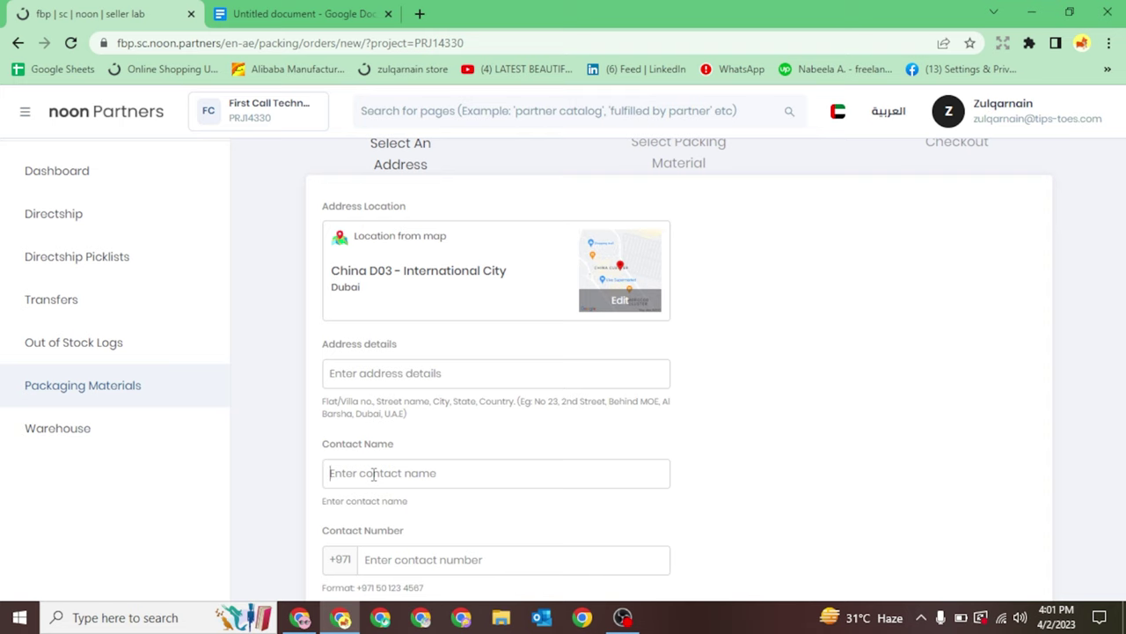
Try to save the new address with its detail and contact fields empty, then return to the packing order history
{"action": "scroll", "coordinate": [402, 445], "scroll_direction": "down", "scroll_amount": 1}
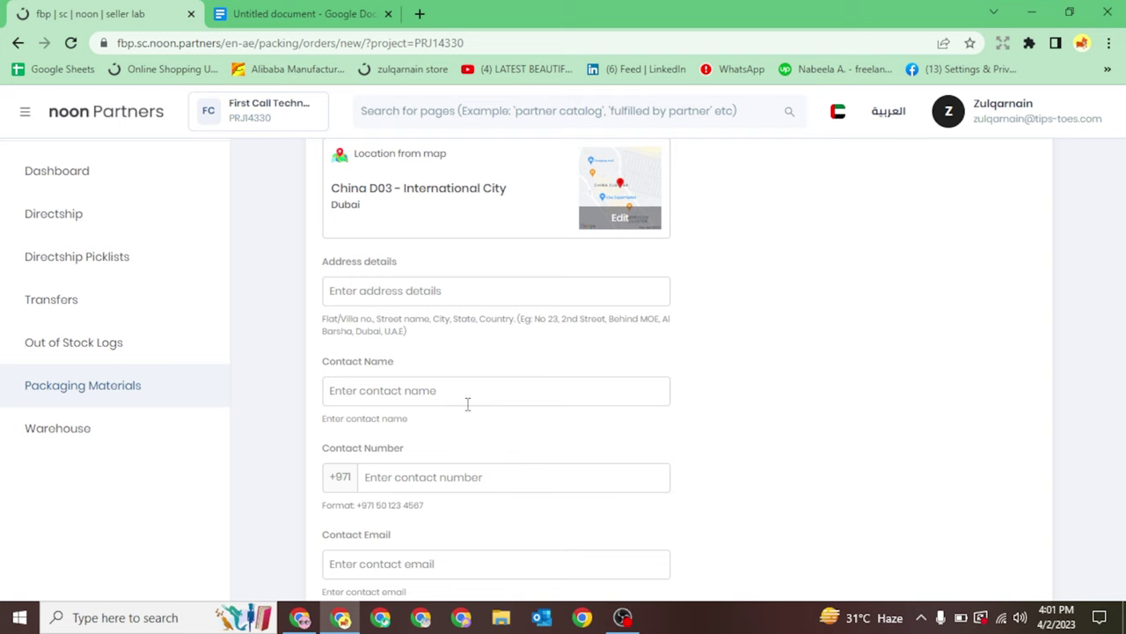
{"action": "scroll", "coordinate": [468, 402], "scroll_direction": "down", "scroll_amount": 1}
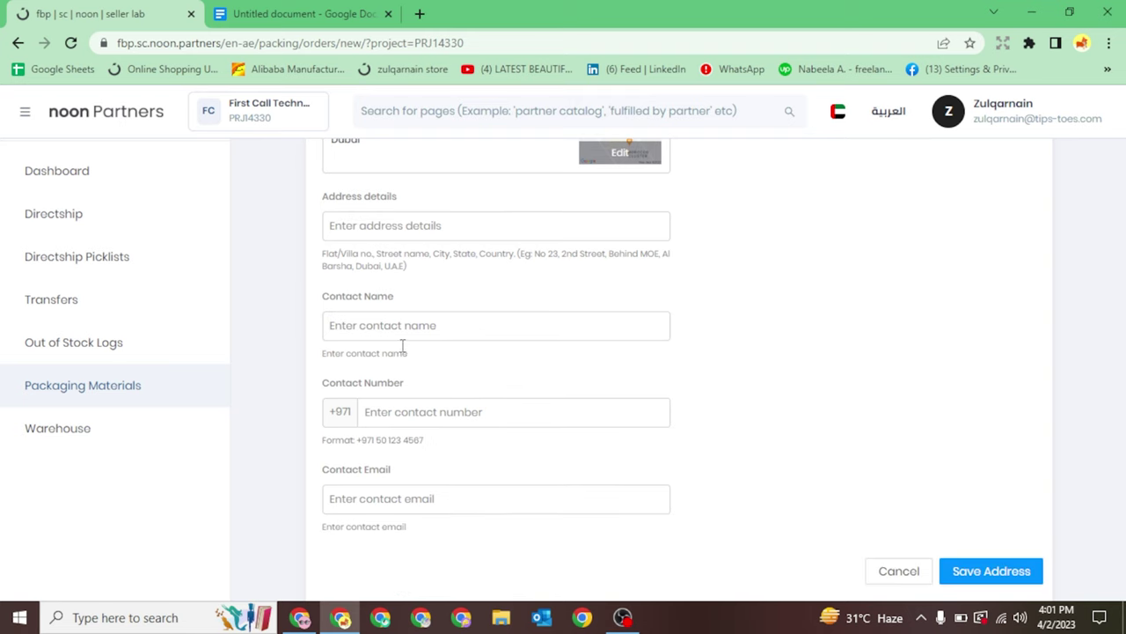
{"action": "left_click", "coordinate": [451, 420]}
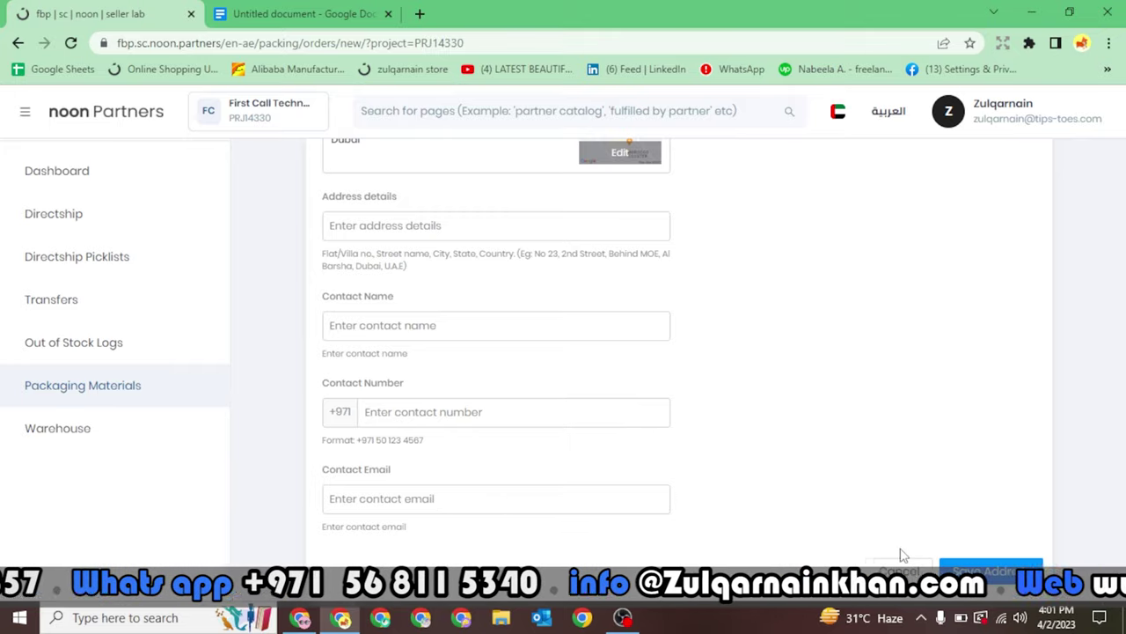
{"action": "left_click", "coordinate": [991, 570]}
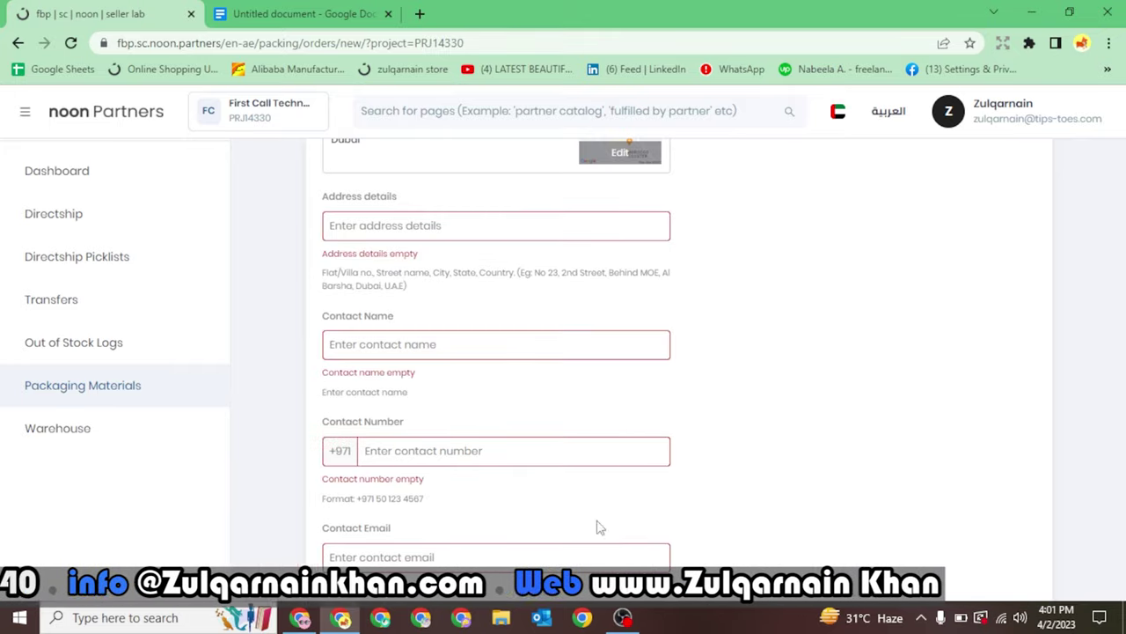
{"action": "left_click", "coordinate": [113, 392]}
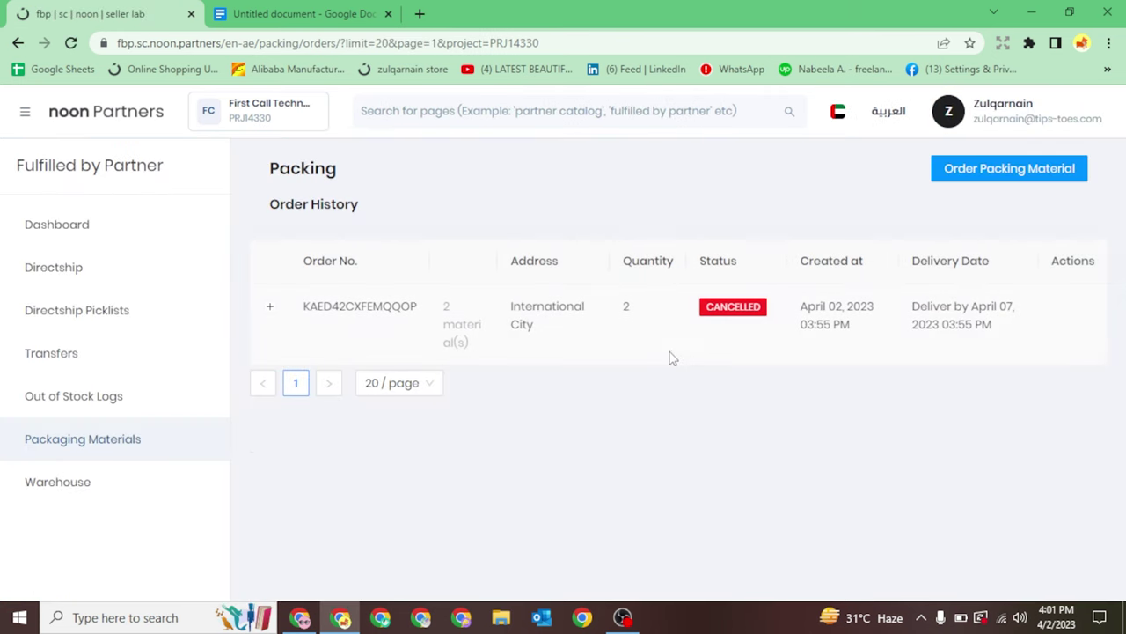
Start a packing material order, select the first saved Tips&toes International address and continue to the material selection
{"action": "left_click", "coordinate": [979, 176]}
{"action": "scroll", "coordinate": [813, 355], "scroll_direction": "down", "scroll_amount": 1}
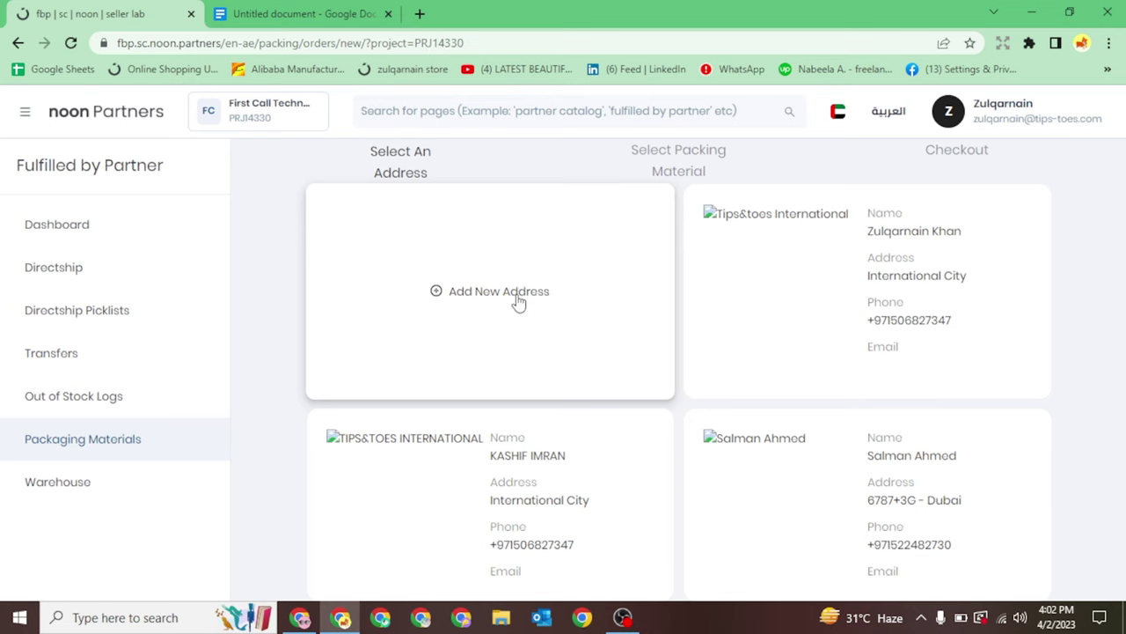
{"action": "scroll", "coordinate": [517, 300], "scroll_direction": "up", "scroll_amount": 2}
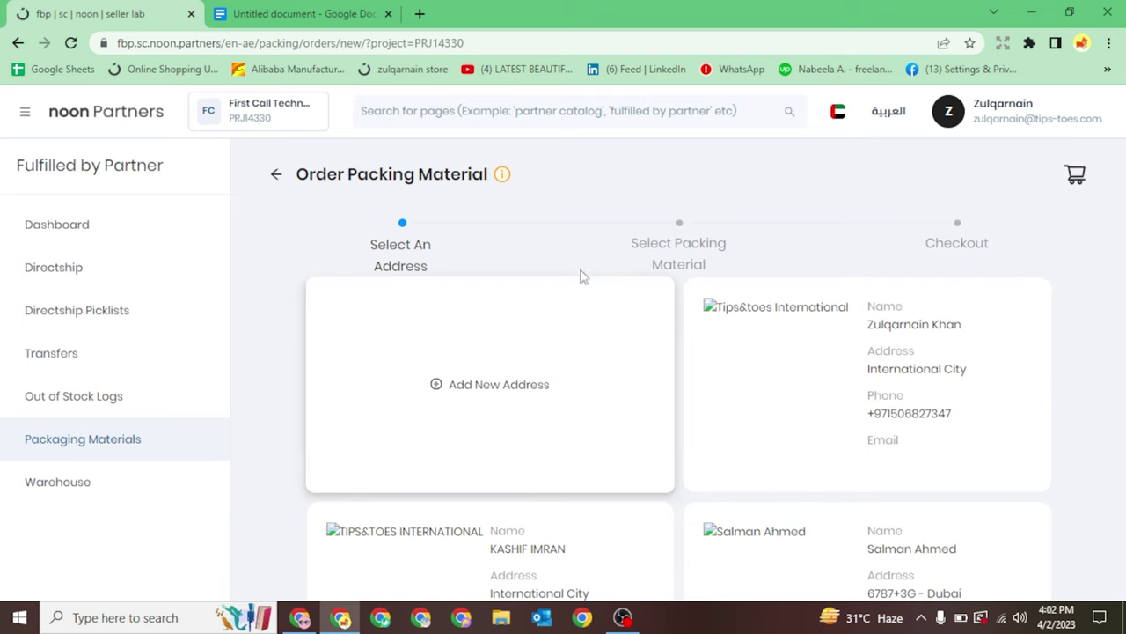
{"action": "scroll", "coordinate": [925, 452], "scroll_direction": "down", "scroll_amount": 1}
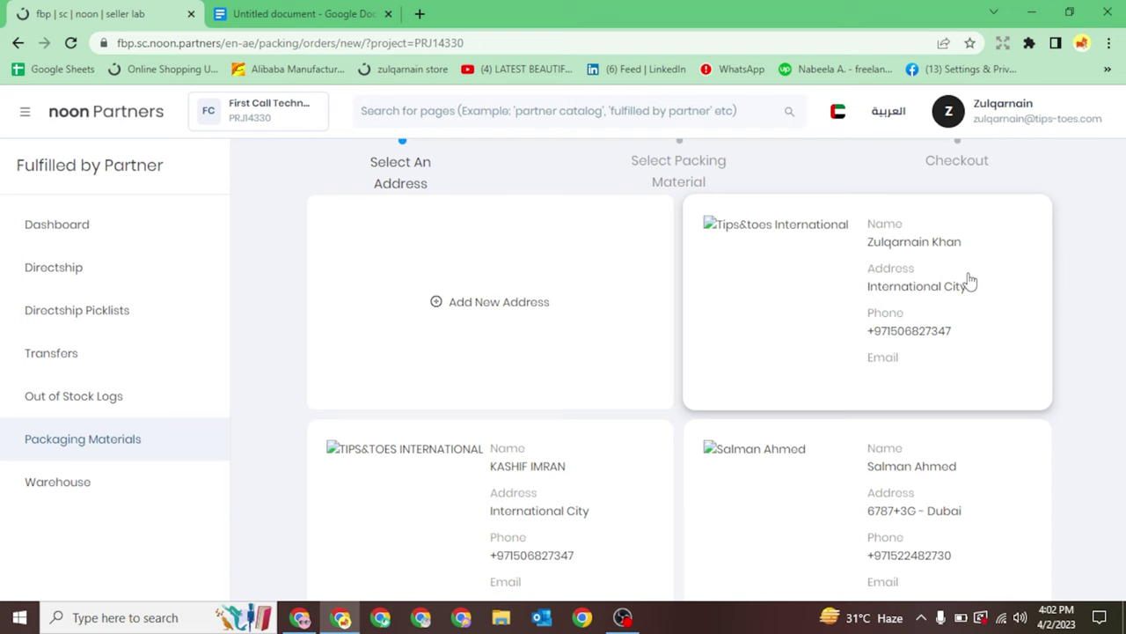
{"action": "left_click", "coordinate": [1044, 261]}
{"action": "scroll", "coordinate": [1012, 398], "scroll_direction": "down", "scroll_amount": 1}
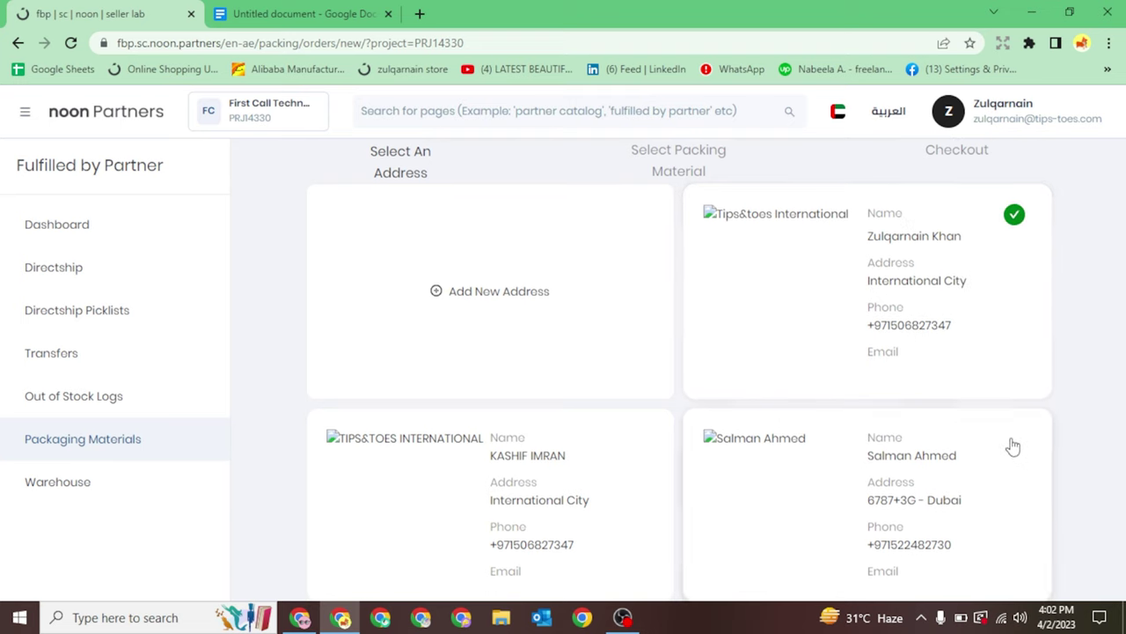
{"action": "left_click", "coordinate": [1000, 584]}
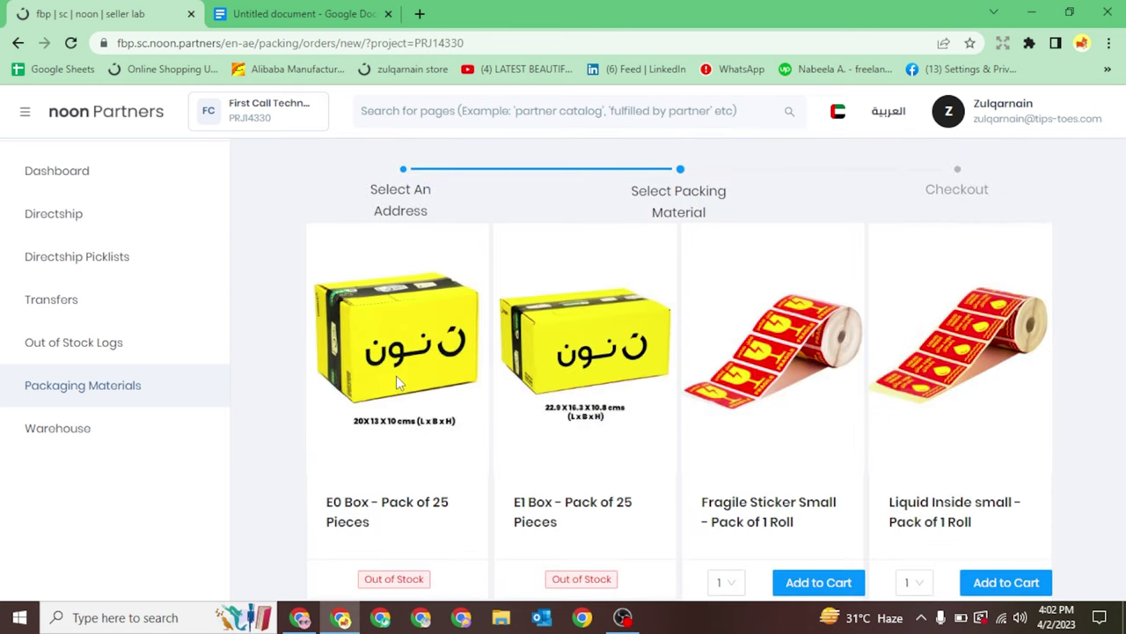
Skim the whole packing material catalogue, from the E0 boxes down to the QRB label roll and back
{"action": "scroll", "coordinate": [396, 375], "scroll_direction": "down", "scroll_amount": 1}
{"action": "scroll", "coordinate": [583, 360], "scroll_direction": "down", "scroll_amount": 2}
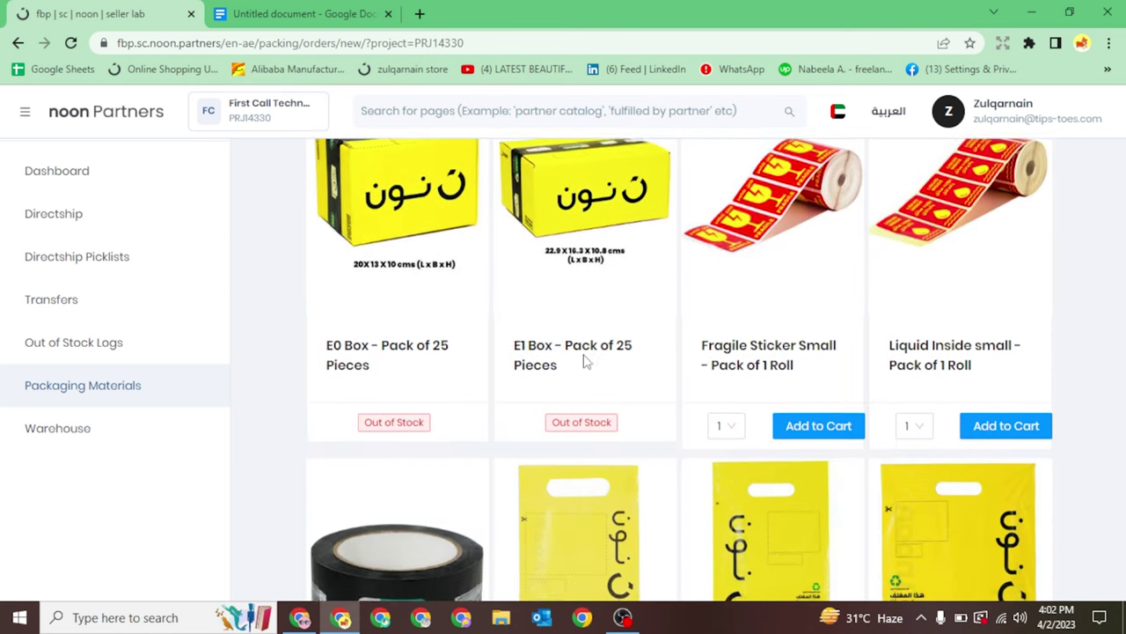
{"action": "scroll", "coordinate": [585, 361], "scroll_direction": "down", "scroll_amount": 6}
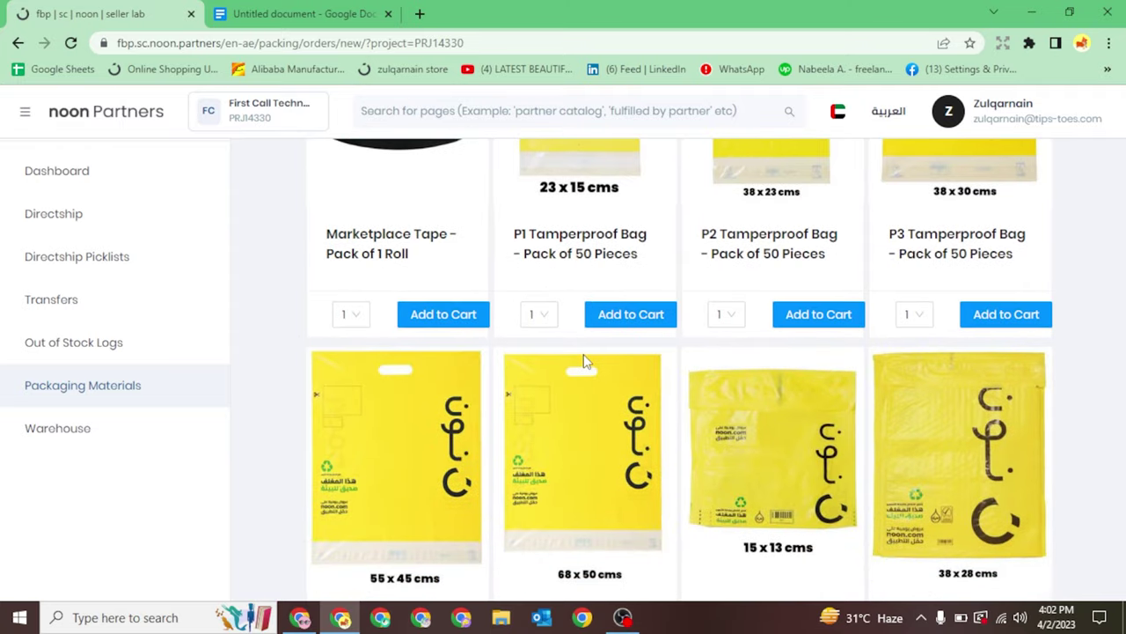
{"action": "scroll", "coordinate": [584, 361], "scroll_direction": "down", "scroll_amount": 8}
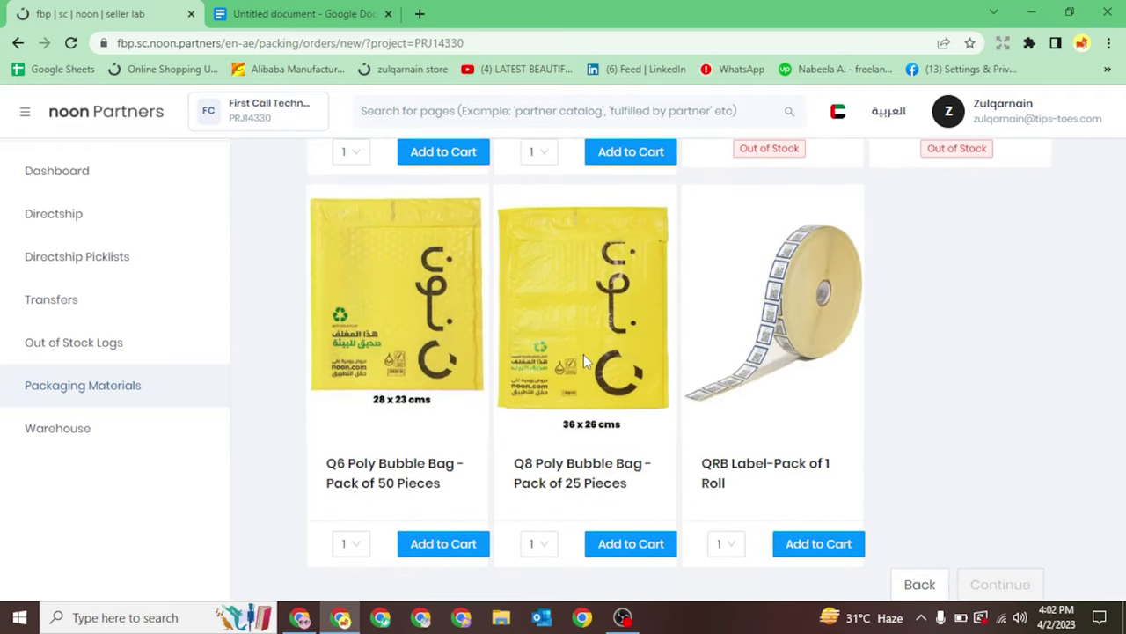
{"action": "scroll", "coordinate": [583, 353], "scroll_direction": "up", "scroll_amount": 16}
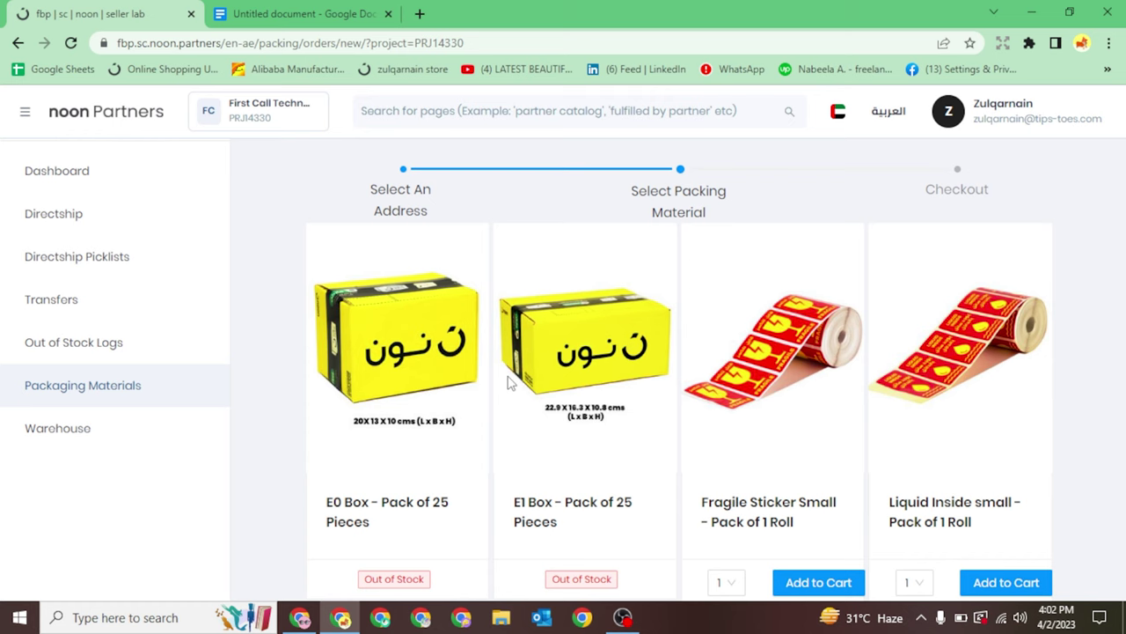
Examine the E0 and E1 boxes, the small stickers, the marketplace tape and the P1 to P3 tamperproof bags
{"action": "scroll", "coordinate": [514, 396], "scroll_direction": "down", "scroll_amount": 1}
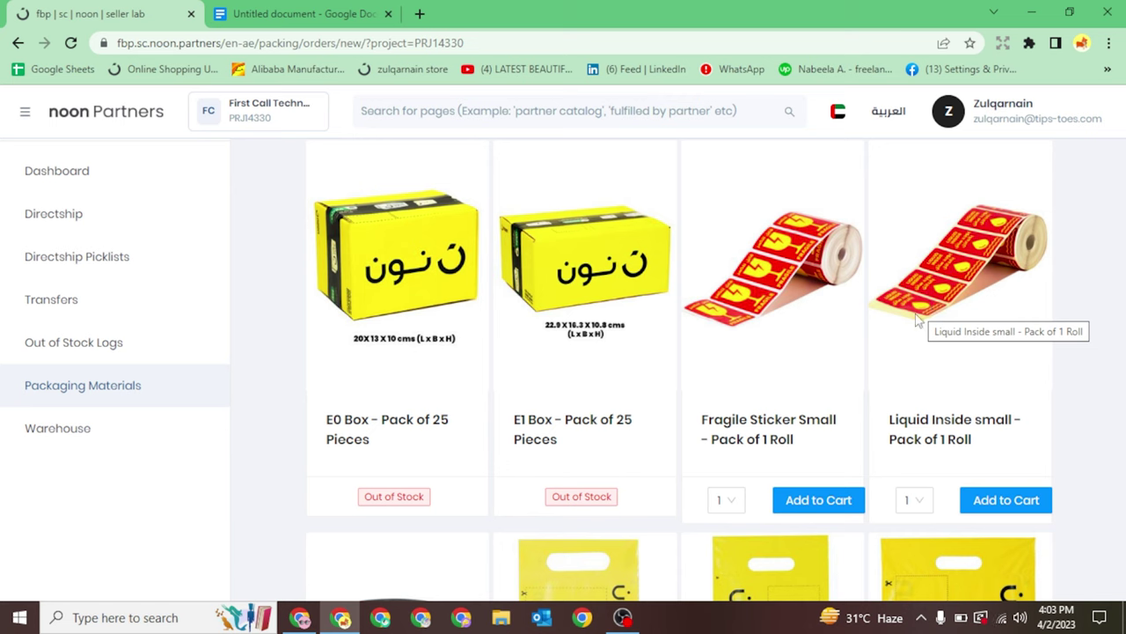
{"action": "scroll", "coordinate": [937, 349], "scroll_direction": "down", "scroll_amount": 1}
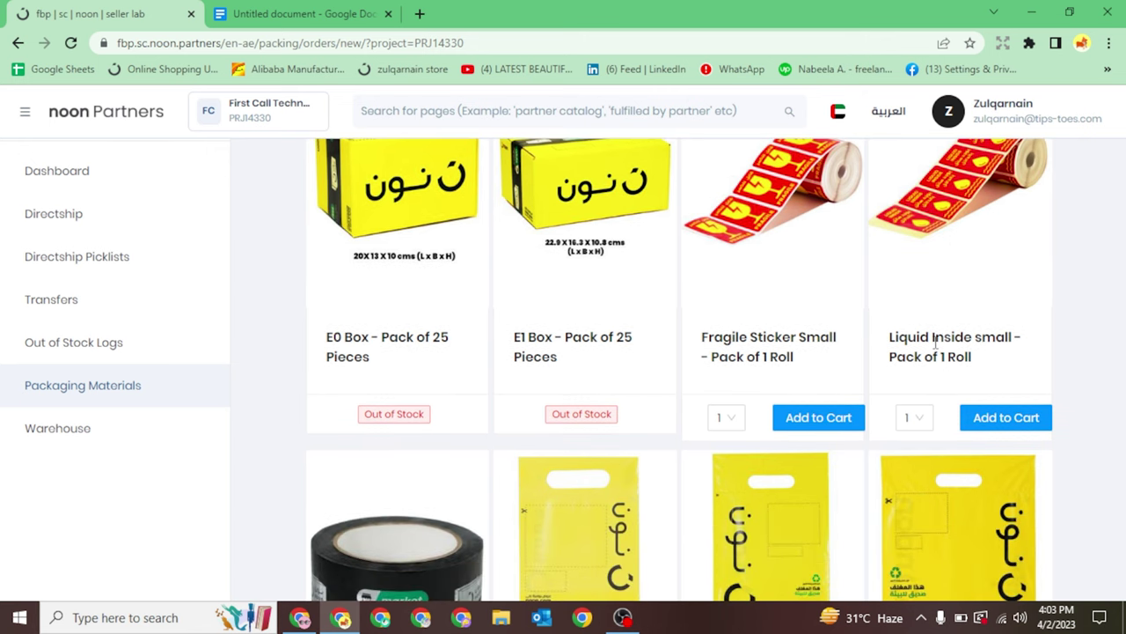
{"action": "scroll", "coordinate": [936, 346], "scroll_direction": "down", "scroll_amount": 1}
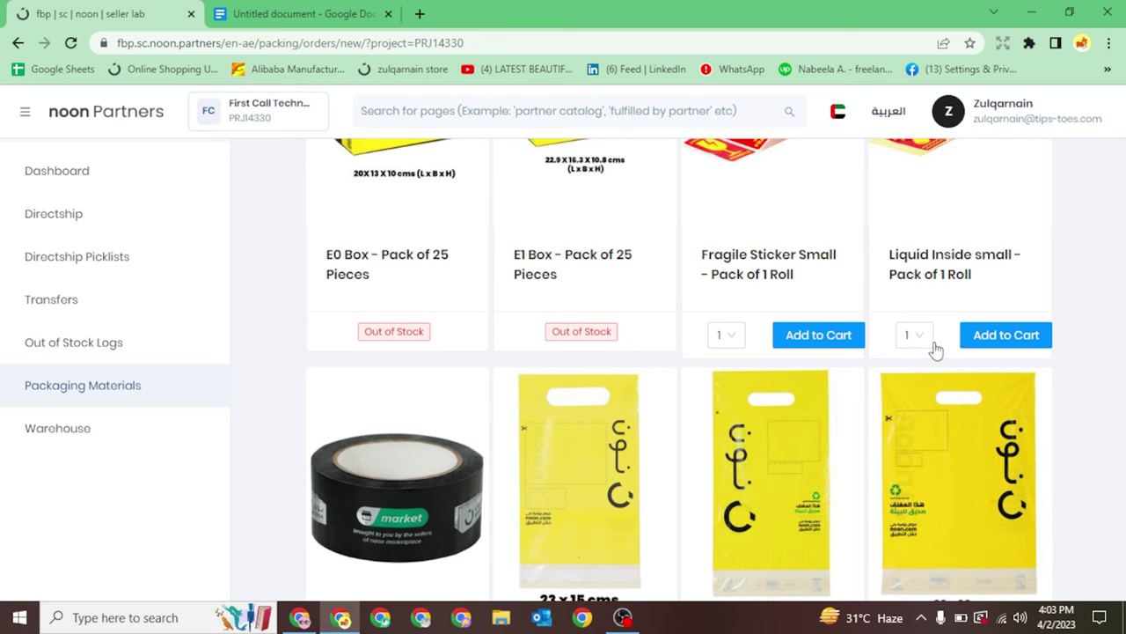
{"action": "scroll", "coordinate": [505, 432], "scroll_direction": "down", "scroll_amount": 2}
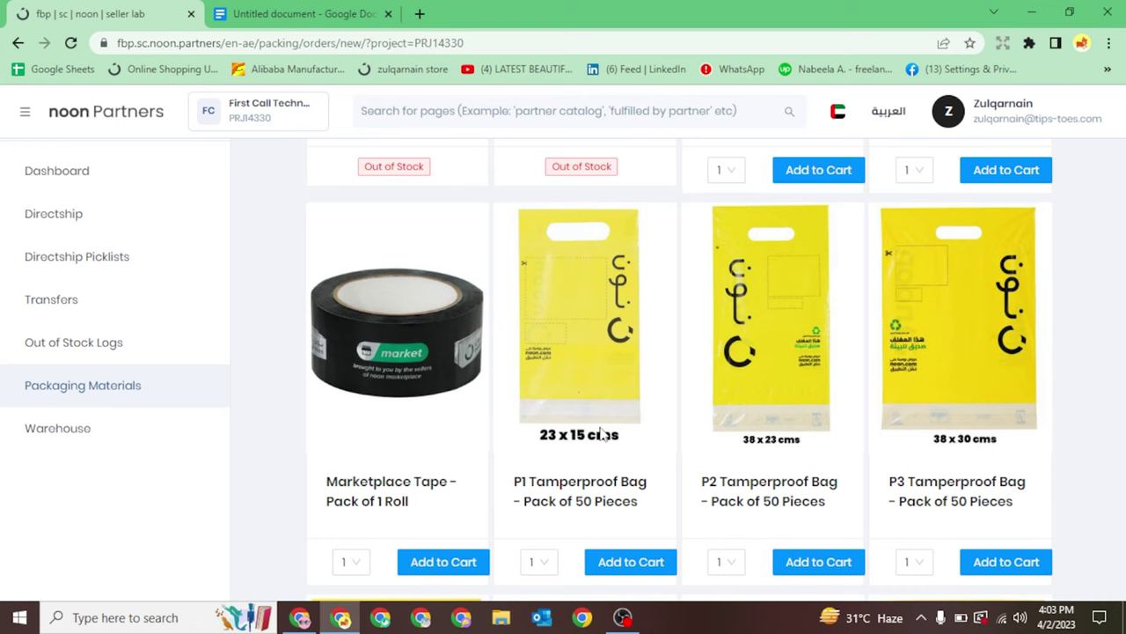
{"action": "scroll", "coordinate": [600, 433], "scroll_direction": "up", "scroll_amount": 2}
{"action": "scroll", "coordinate": [600, 427], "scroll_direction": "down", "scroll_amount": 1}
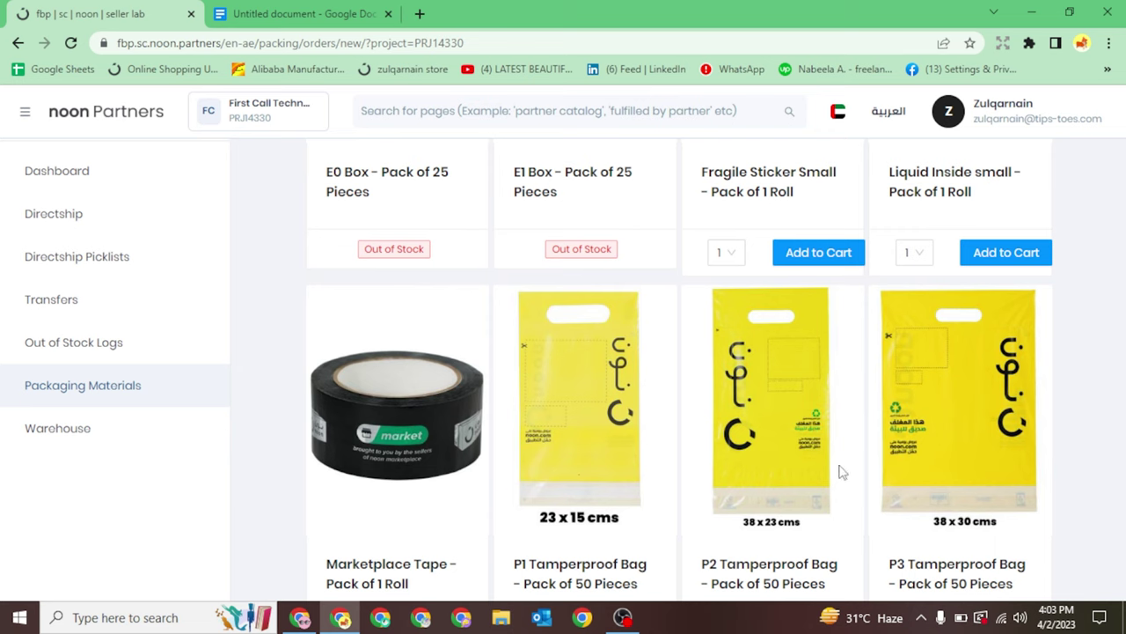
{"action": "scroll", "coordinate": [662, 484], "scroll_direction": "down", "scroll_amount": 1}
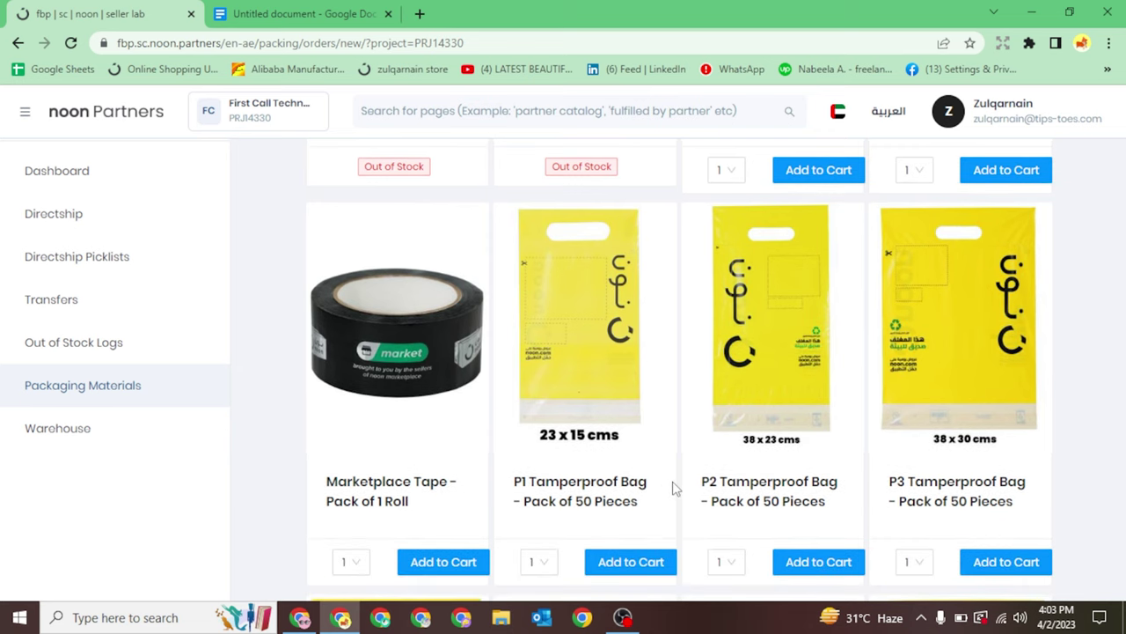
{"action": "scroll", "coordinate": [789, 454], "scroll_direction": "down", "scroll_amount": 1}
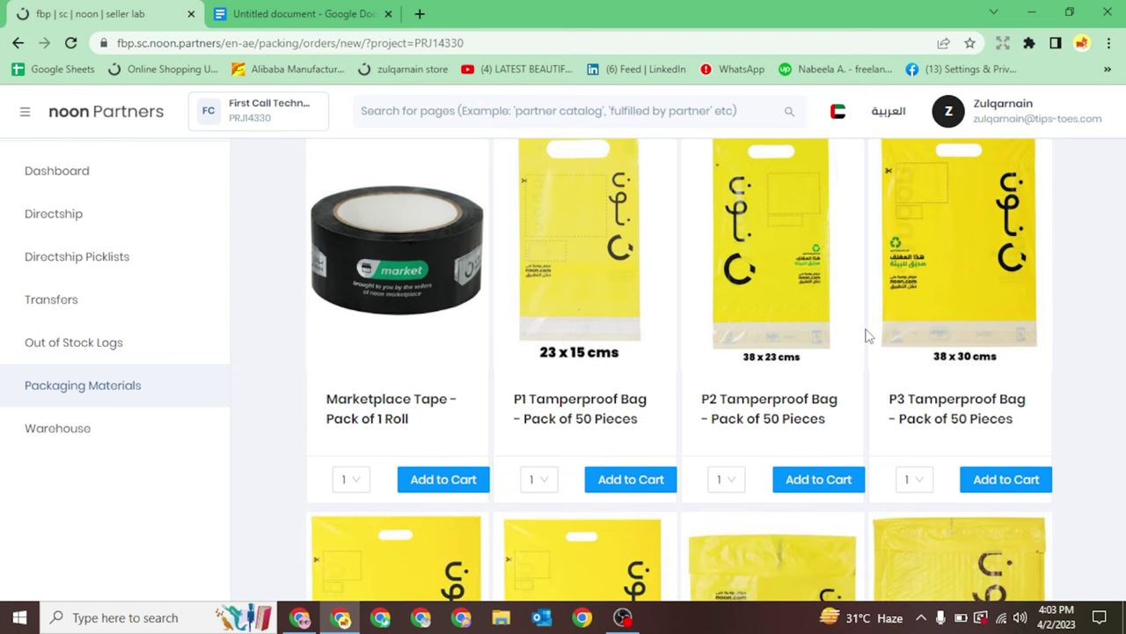
{"action": "scroll", "coordinate": [868, 335], "scroll_direction": "down", "scroll_amount": 1}
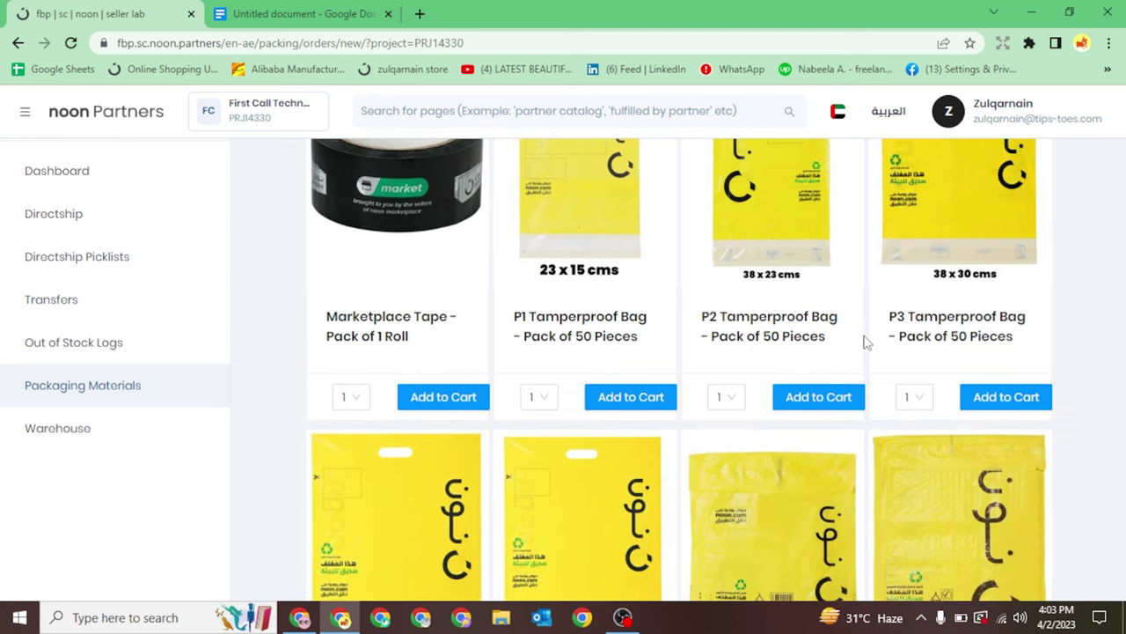
Examine the P4 and P5 tamperproof bags and the poly bubble bags, checking their dimensions, pack sizes and stock
{"action": "scroll", "coordinate": [868, 336], "scroll_direction": "down", "scroll_amount": 3}
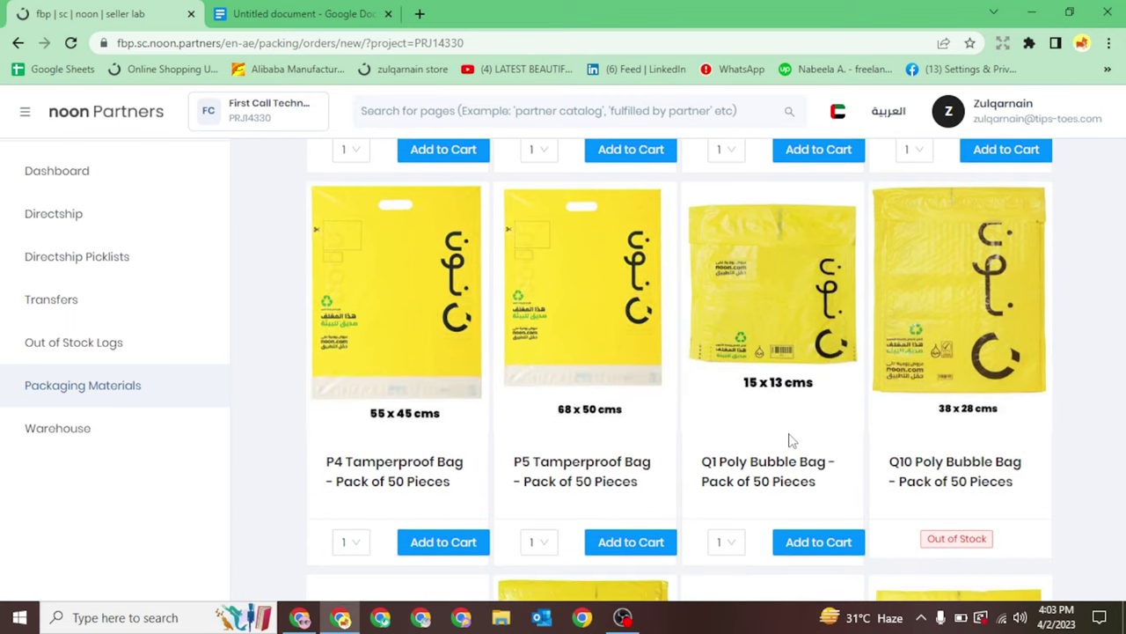
{"action": "scroll", "coordinate": [789, 440], "scroll_direction": "down", "scroll_amount": 1}
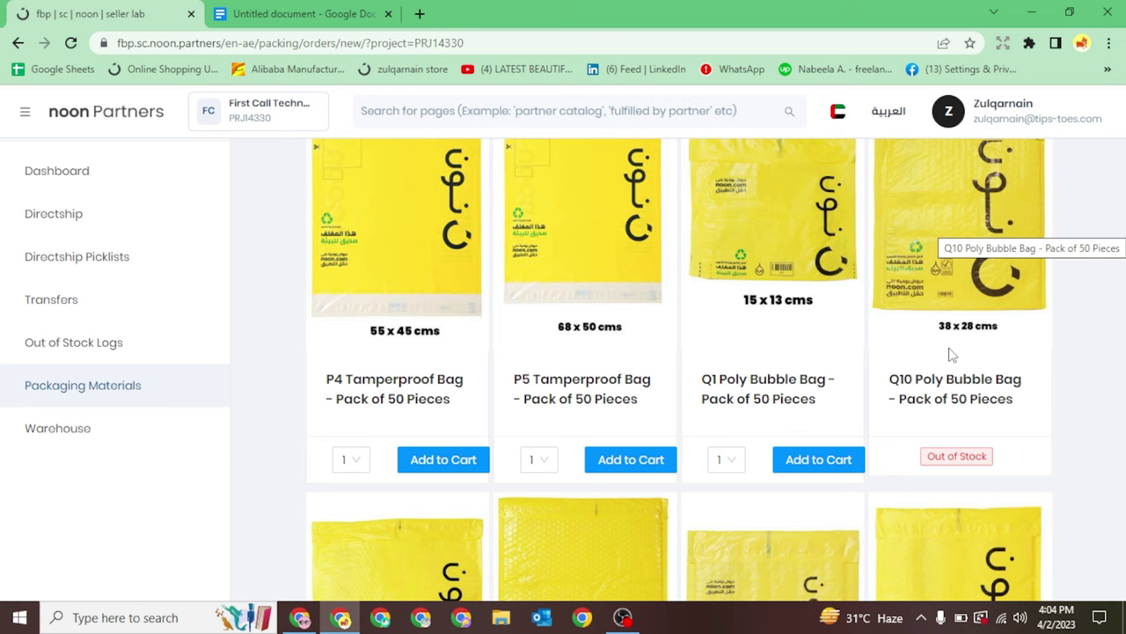
{"action": "scroll", "coordinate": [956, 370], "scroll_direction": "down", "scroll_amount": 2}
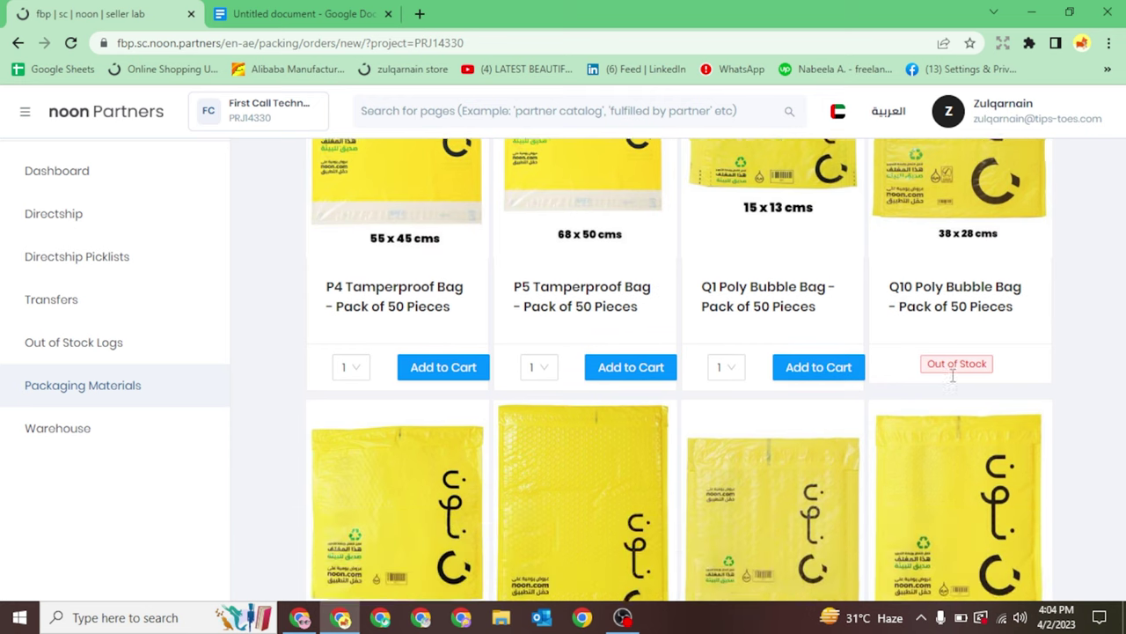
{"action": "scroll", "coordinate": [956, 323], "scroll_direction": "up", "scroll_amount": 1}
{"action": "scroll", "coordinate": [866, 353], "scroll_direction": "down", "scroll_amount": 3}
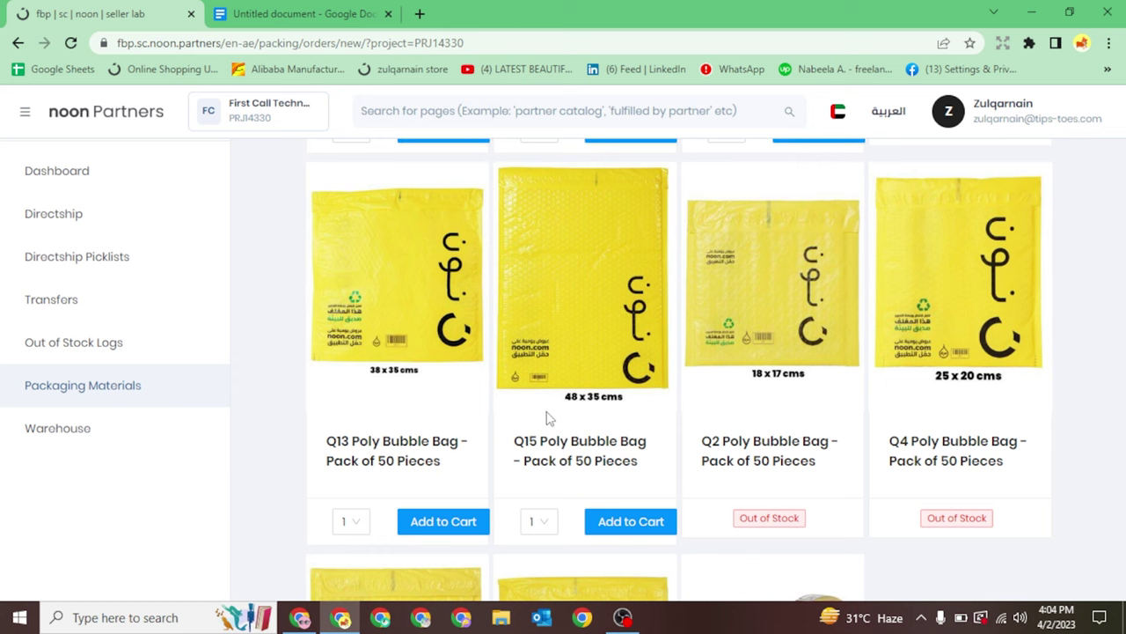
{"action": "scroll", "coordinate": [675, 419], "scroll_direction": "down", "scroll_amount": 3}
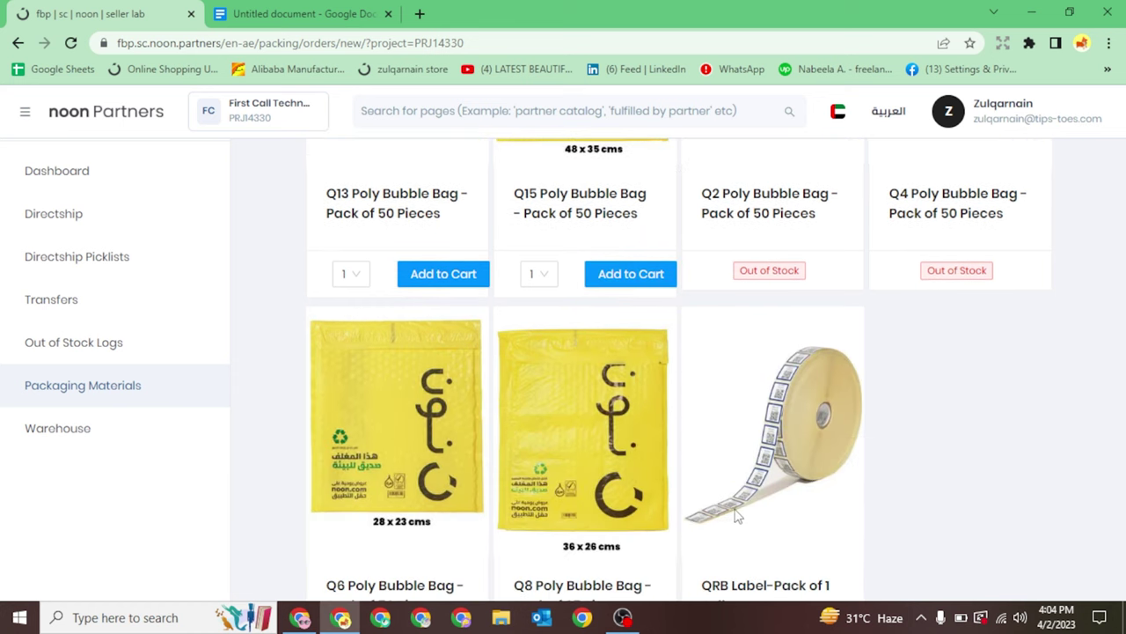
Add one QRB Label roll and one 50-piece pack of P4 Tamperproof Bags to the cart
{"action": "scroll", "coordinate": [757, 524], "scroll_direction": "down", "scroll_amount": 1}
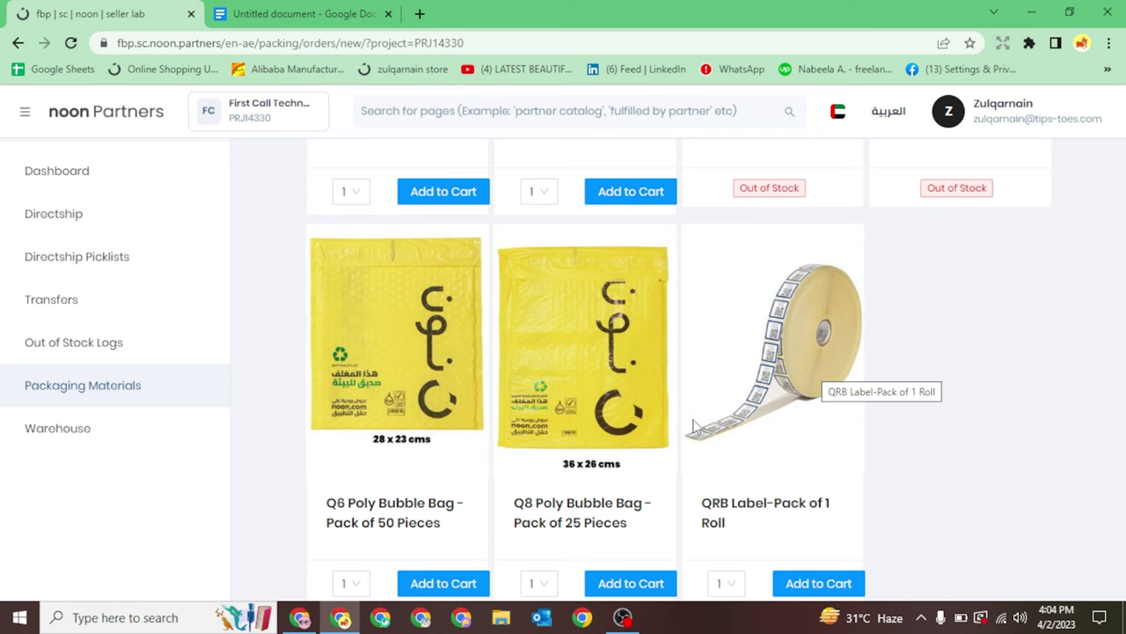
{"action": "scroll", "coordinate": [730, 408], "scroll_direction": "down", "scroll_amount": 1}
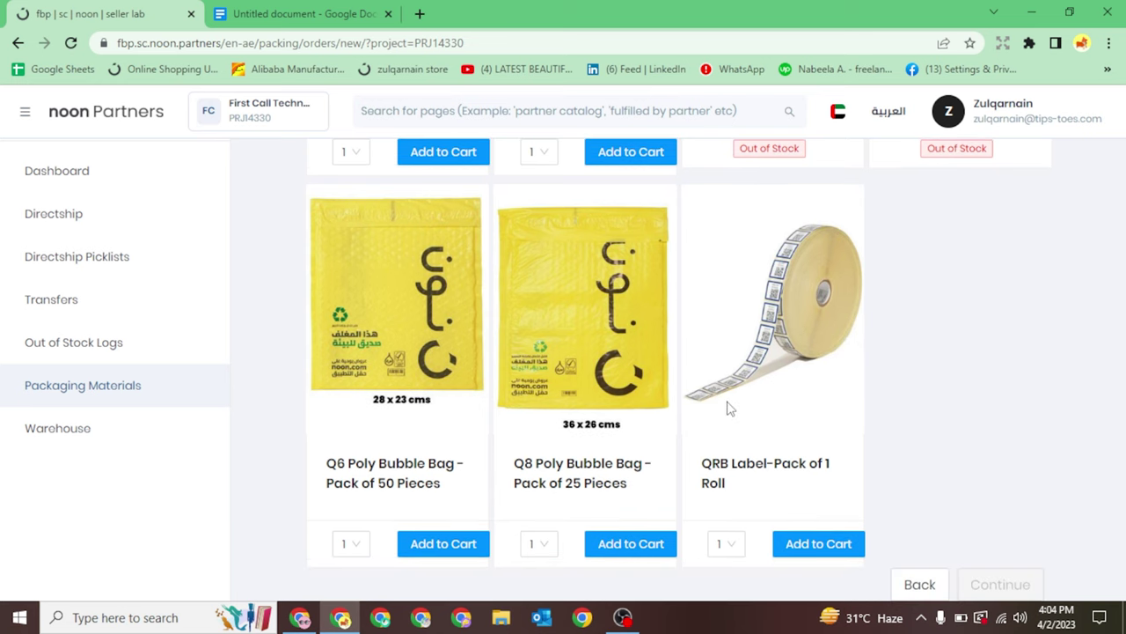
{"action": "left_click", "coordinate": [826, 546]}
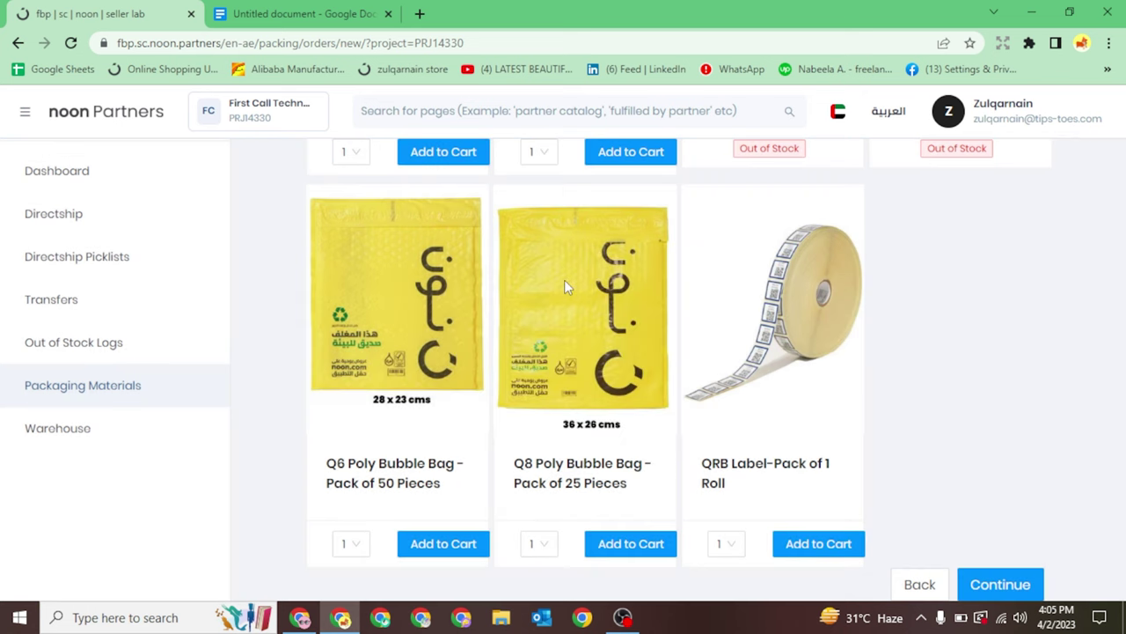
{"action": "scroll", "coordinate": [566, 283], "scroll_direction": "up", "scroll_amount": 1}
{"action": "scroll", "coordinate": [569, 289], "scroll_direction": "up", "scroll_amount": 5}
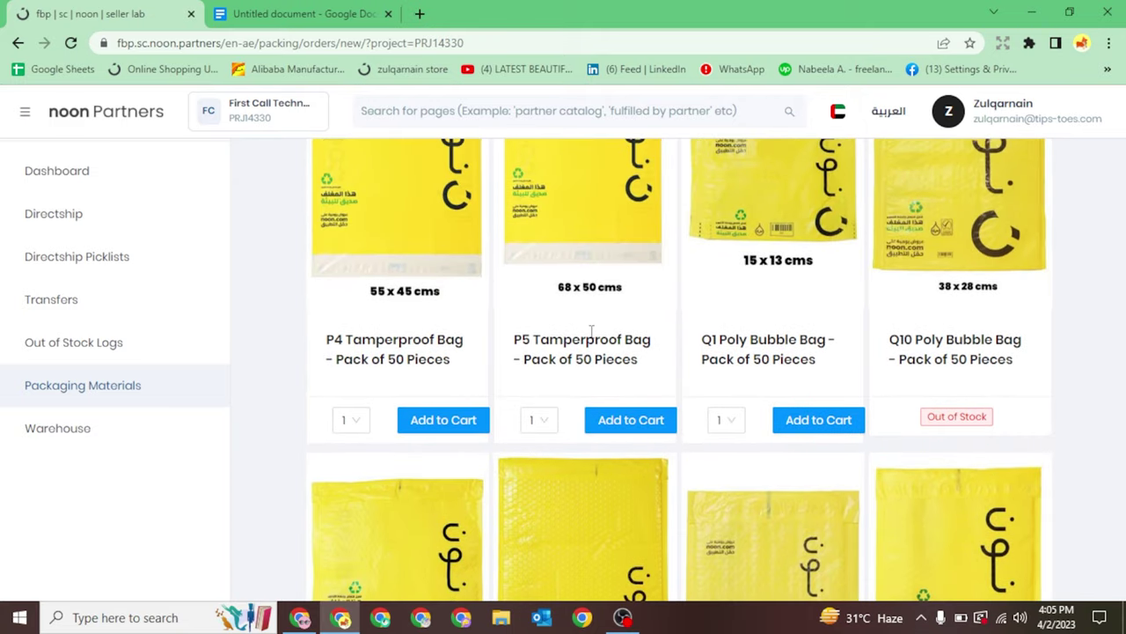
{"action": "scroll", "coordinate": [591, 331], "scroll_direction": "up", "scroll_amount": 2}
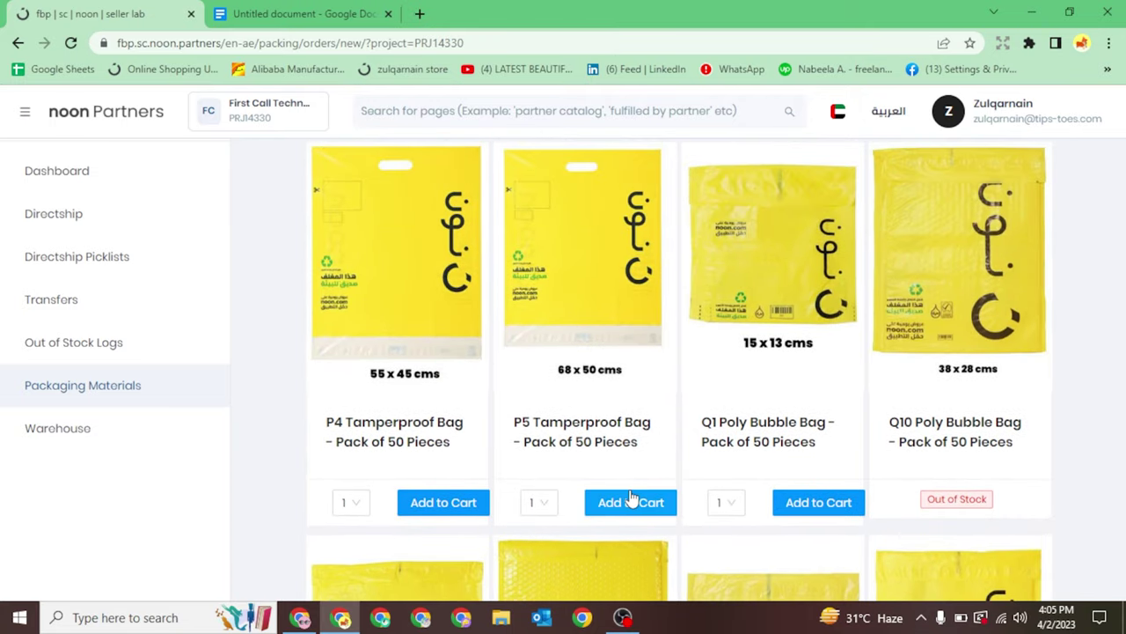
{"action": "left_click", "coordinate": [466, 505]}
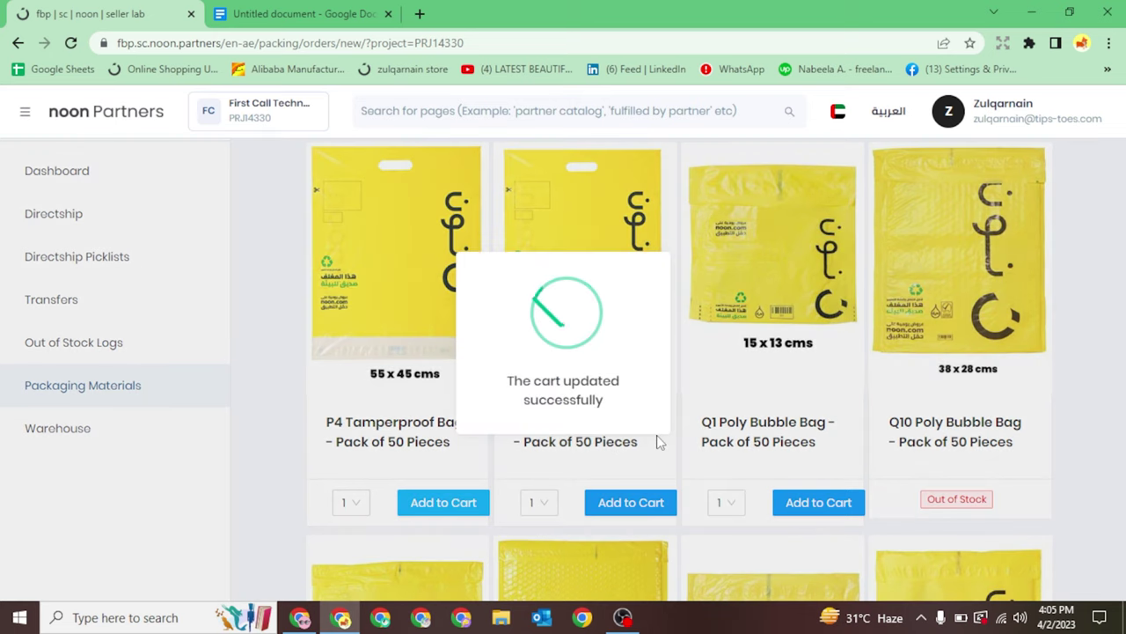
Continue to the checkout and review the delivery address and the order items
{"action": "scroll", "coordinate": [1084, 475], "scroll_direction": "down", "scroll_amount": 6}
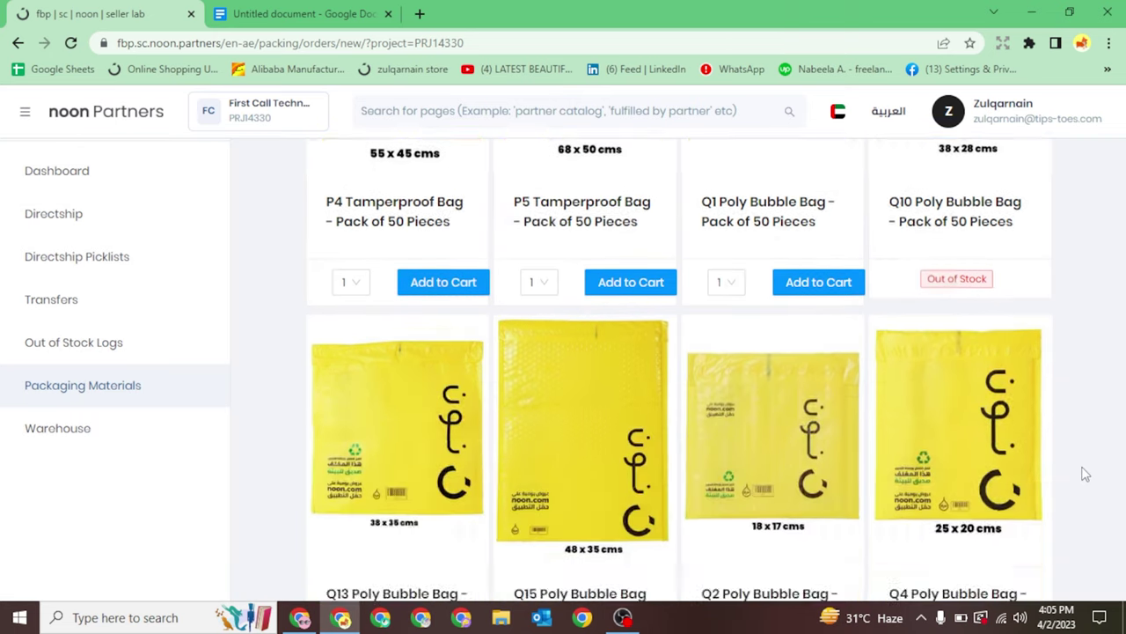
{"action": "scroll", "coordinate": [877, 500], "scroll_direction": "down", "scroll_amount": 2}
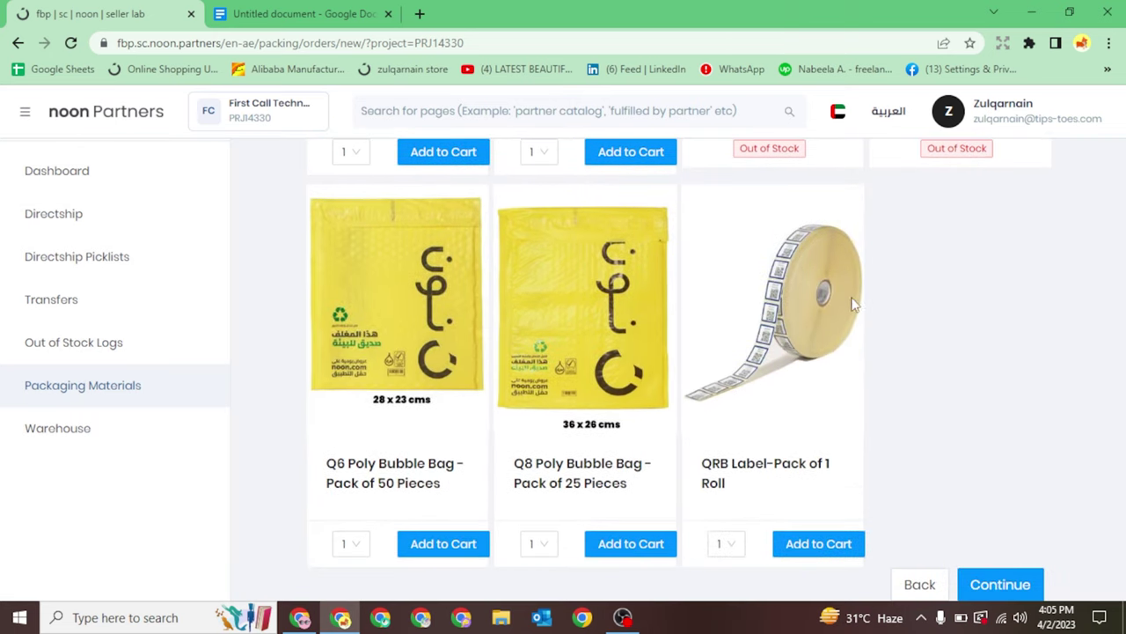
{"action": "left_click", "coordinate": [1000, 597]}
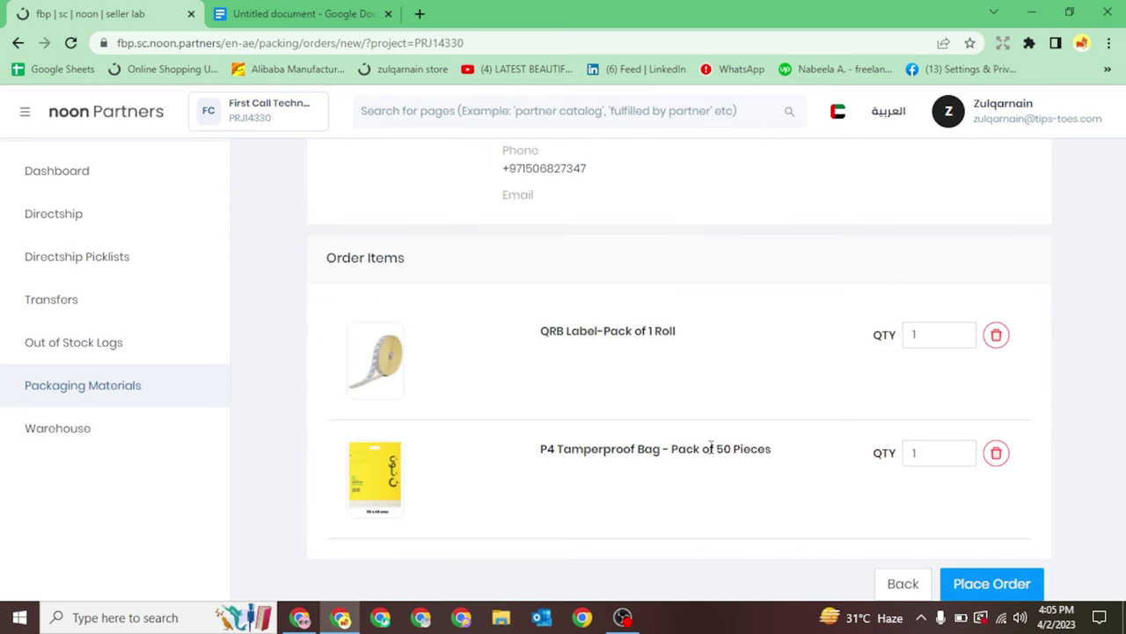
{"action": "scroll", "coordinate": [711, 447], "scroll_direction": "up", "scroll_amount": 3}
{"action": "scroll", "coordinate": [903, 329], "scroll_direction": "up", "scroll_amount": 1}
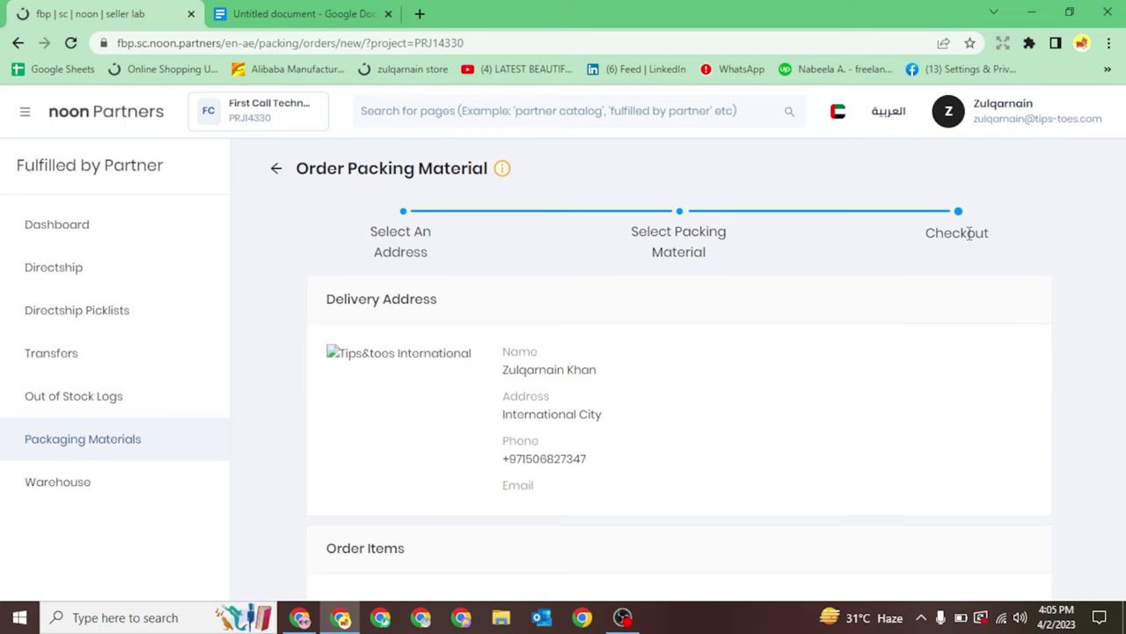
{"action": "scroll", "coordinate": [842, 415], "scroll_direction": "down", "scroll_amount": 3}
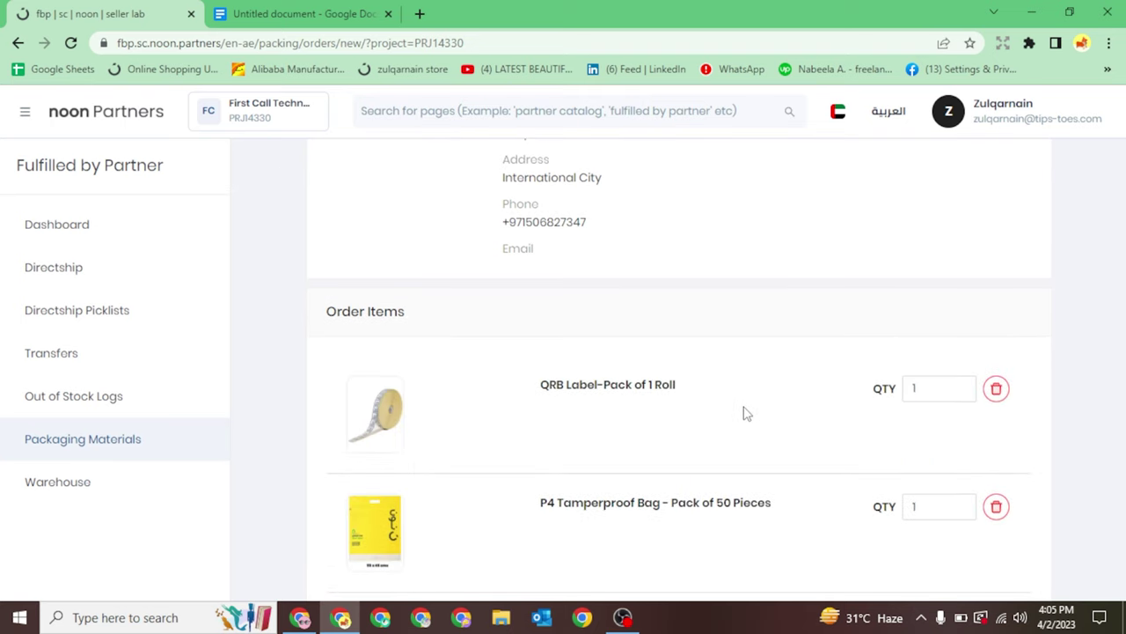
{"action": "scroll", "coordinate": [526, 308], "scroll_direction": "up", "scroll_amount": 1}
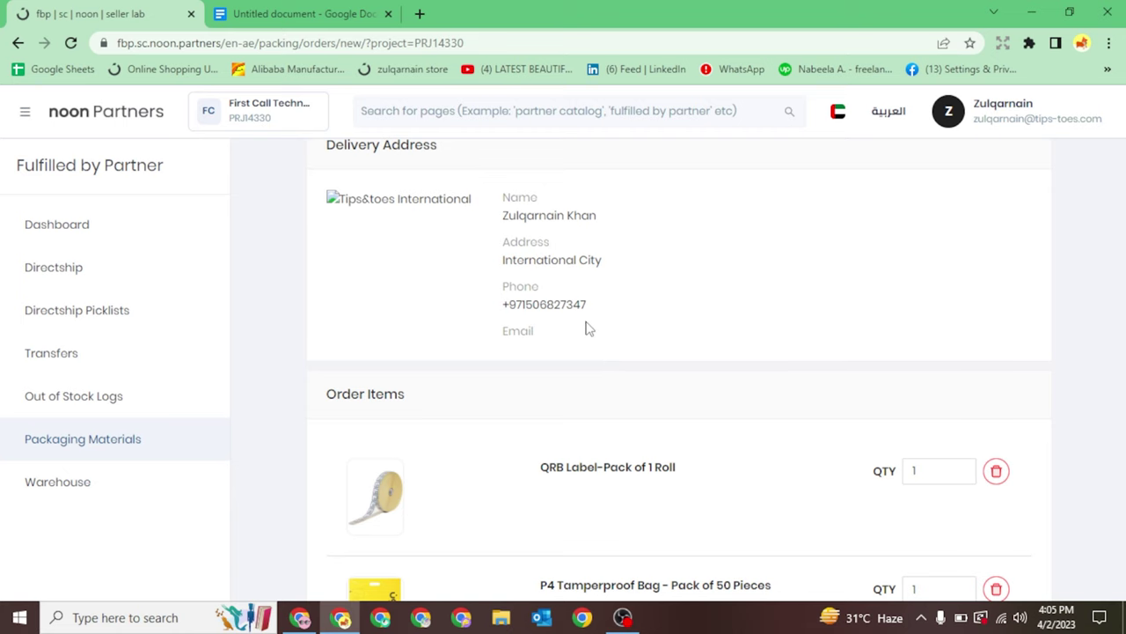
{"action": "scroll", "coordinate": [689, 349], "scroll_direction": "down", "scroll_amount": 2}
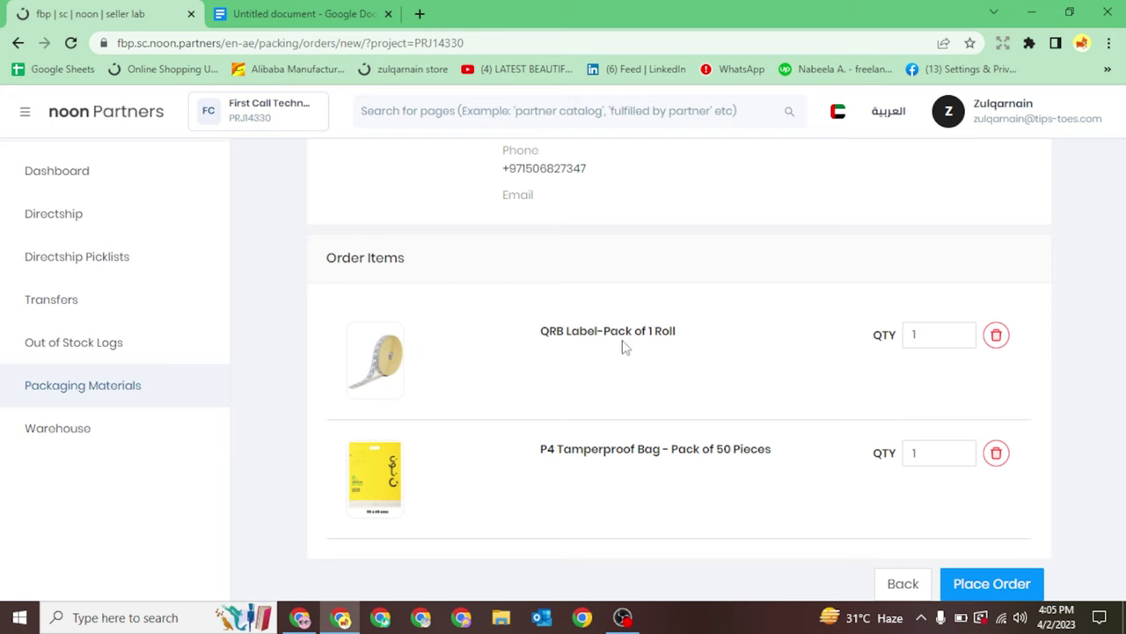
Check the quantities of the QRB Label and the P4 Tamperproof Bag, then place the packing material order
{"action": "left_click", "coordinate": [924, 340]}
{"action": "left_click", "coordinate": [924, 340]}
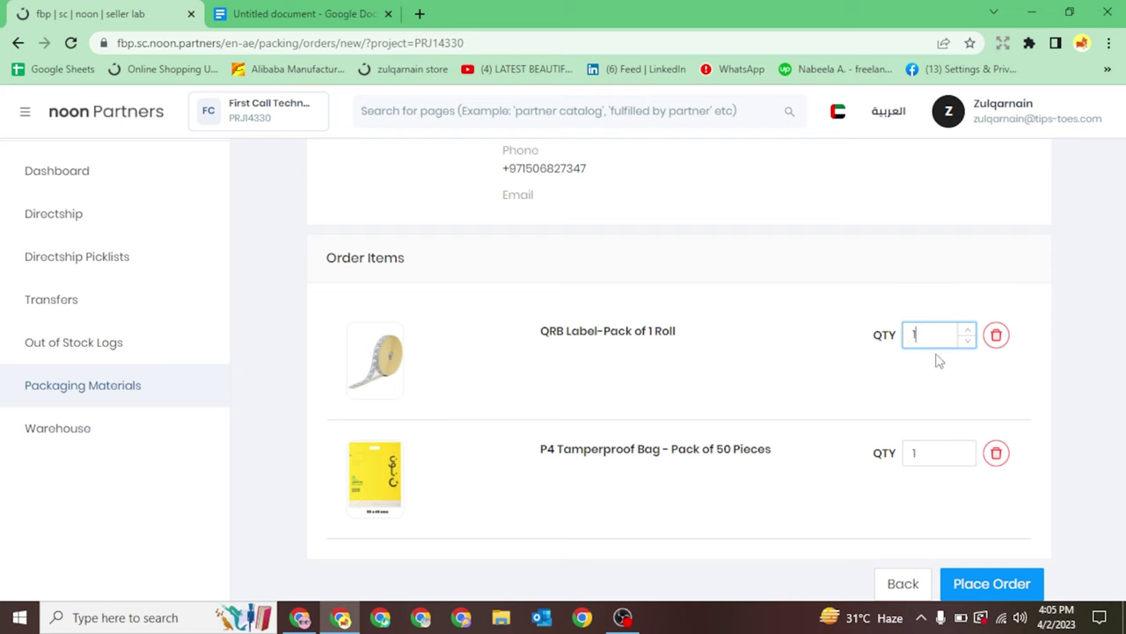
{"action": "left_click", "coordinate": [917, 453]}
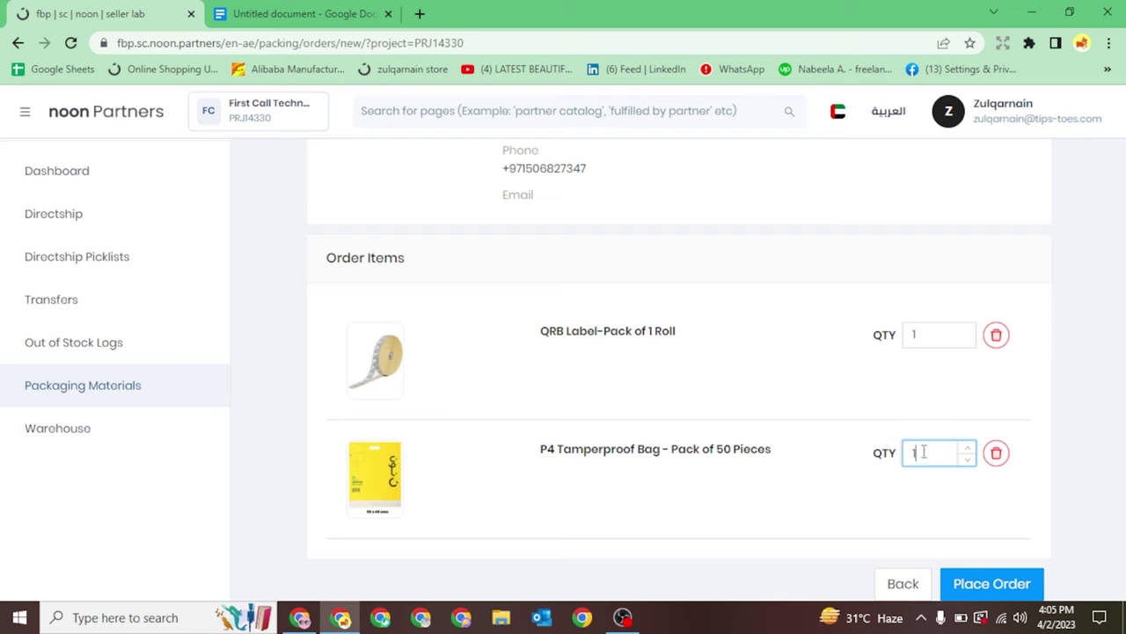
{"action": "left_click", "coordinate": [997, 584]}
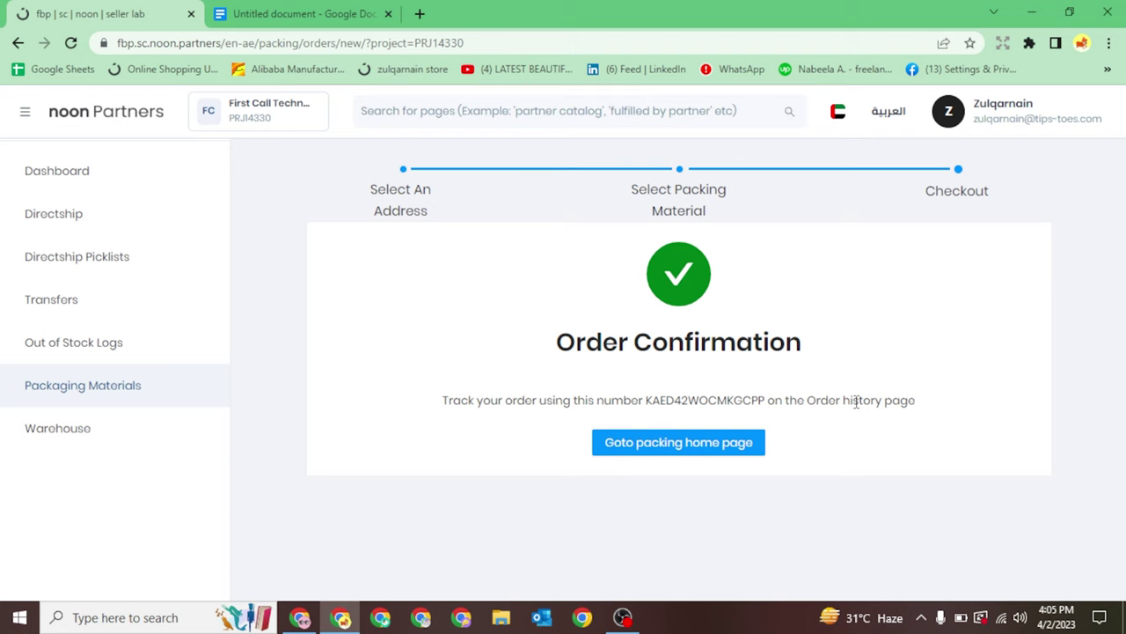
Return to the packing home page and view the placed order in the order history
{"action": "left_click", "coordinate": [624, 450]}
{"action": "scroll", "coordinate": [814, 313], "scroll_direction": "down", "scroll_amount": 2}
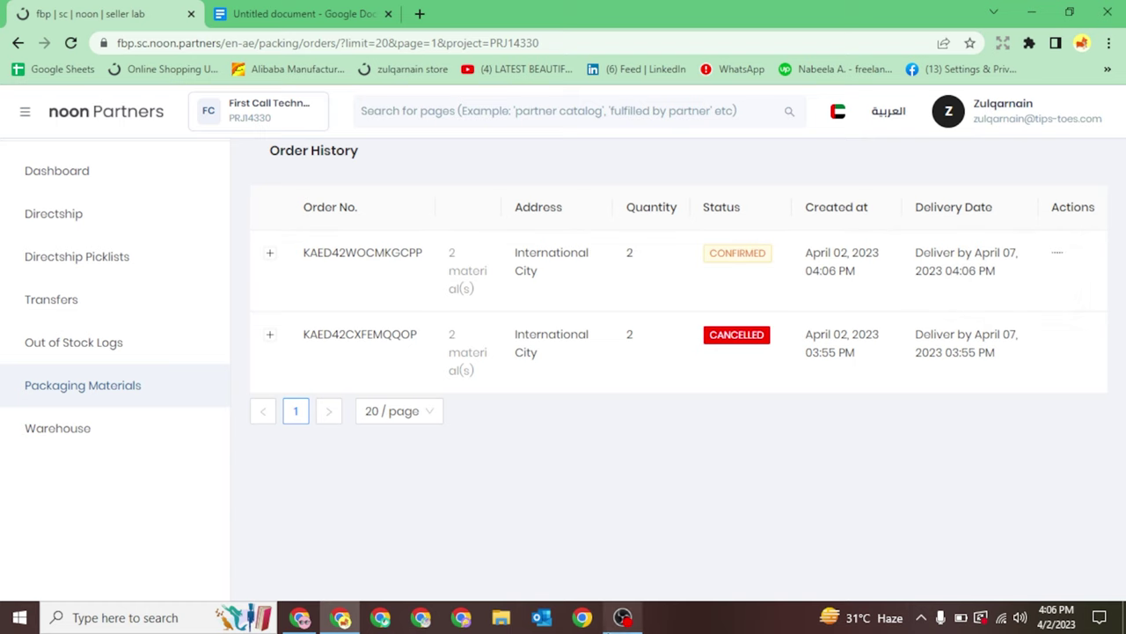
{"action": "left_click", "coordinate": [622, 617]}
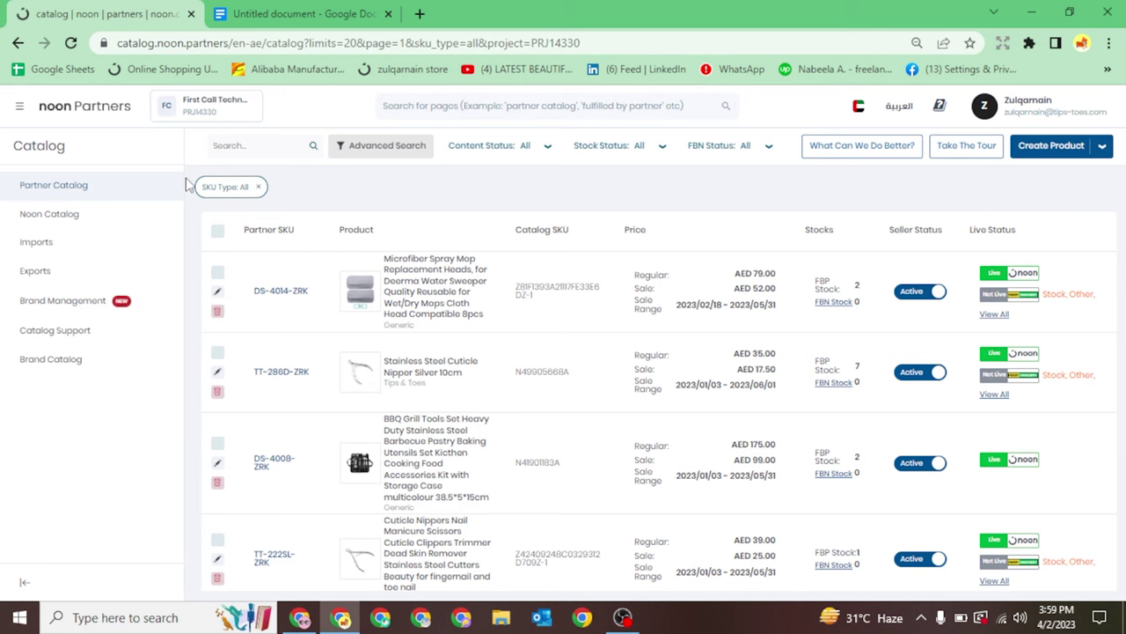
Open the Packaging Materials page of the Fulfilled by Partner service
{"action": "left_click", "coordinate": [21, 109]}
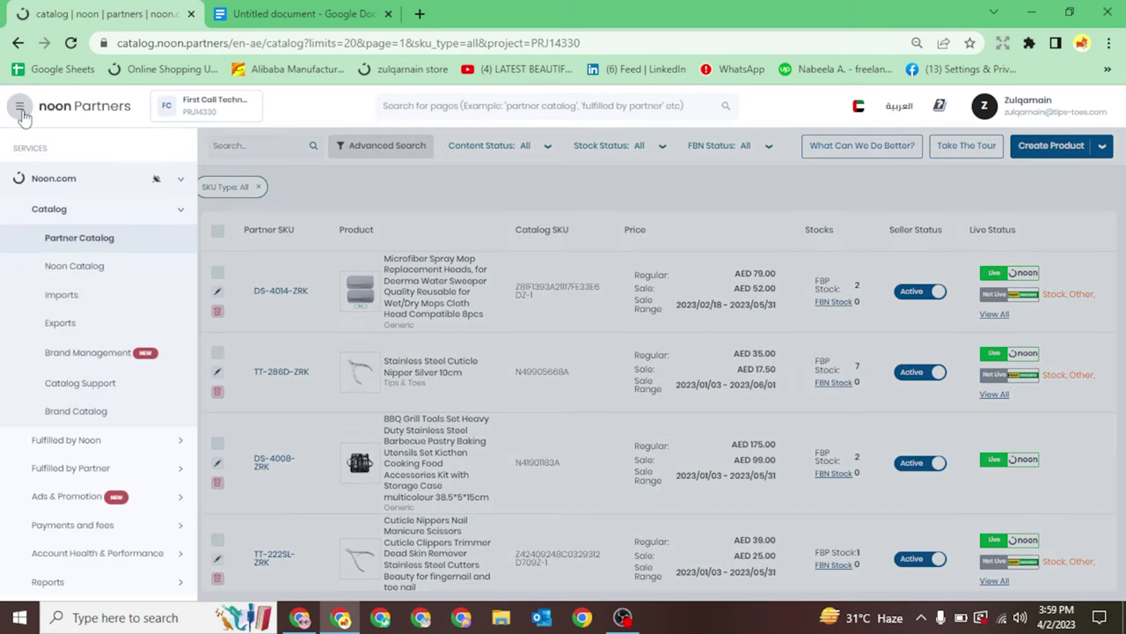
{"action": "scroll", "coordinate": [97, 400], "scroll_direction": "down", "scroll_amount": 1}
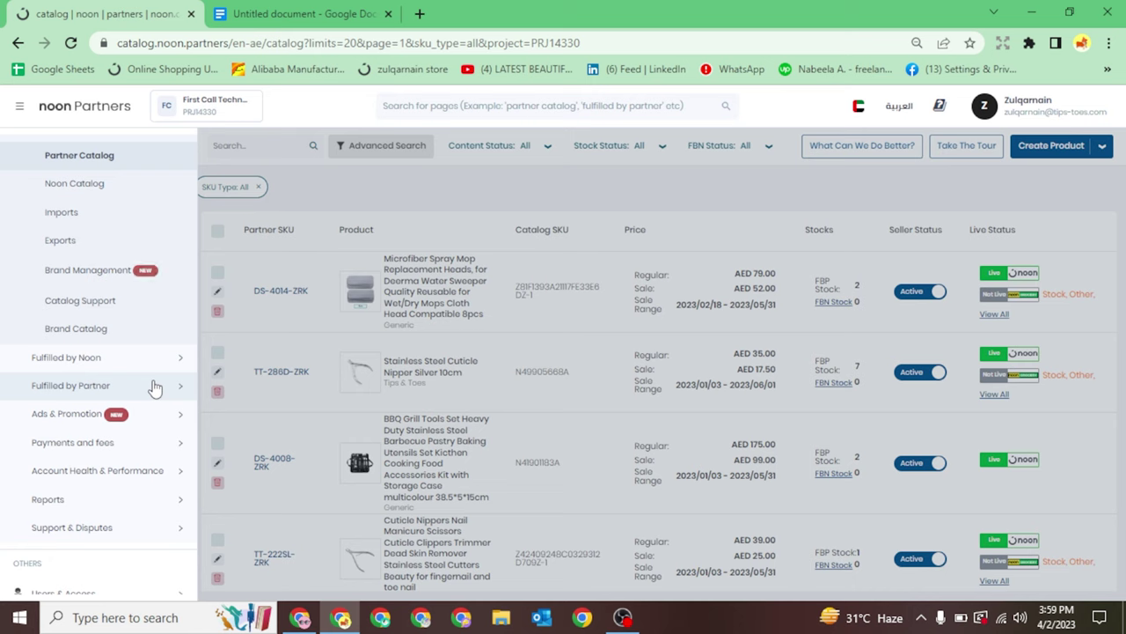
{"action": "left_click", "coordinate": [154, 387]}
{"action": "scroll", "coordinate": [137, 493], "scroll_direction": "down", "scroll_amount": 1}
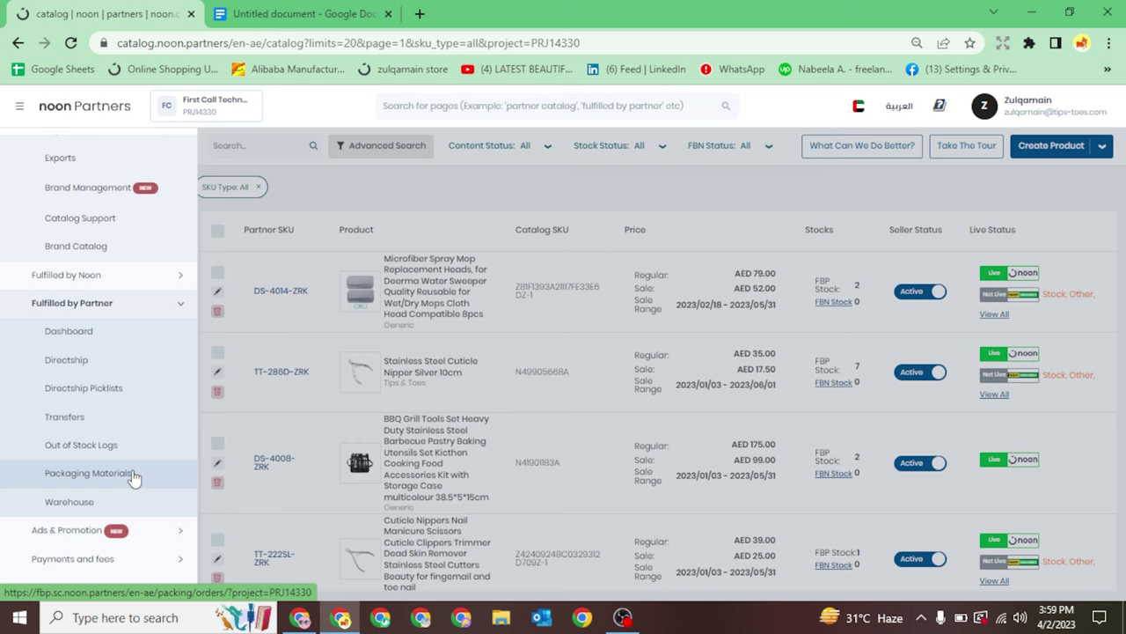
{"action": "left_click", "coordinate": [132, 478]}
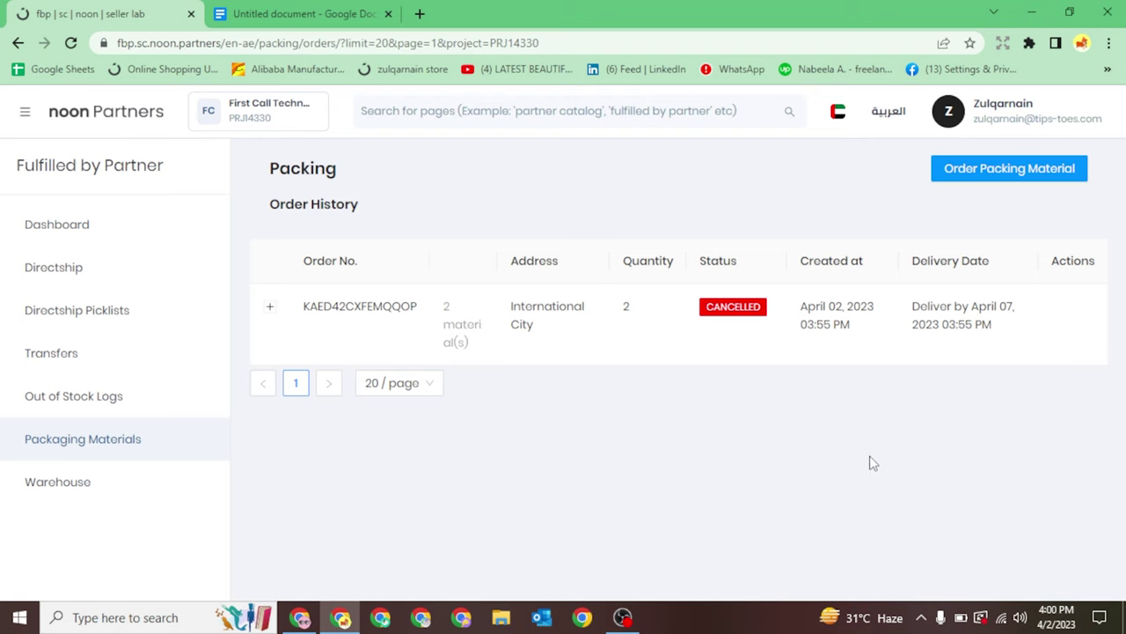
Start a new packing material order and open the map form for adding a new delivery address
{"action": "left_click", "coordinate": [992, 173]}
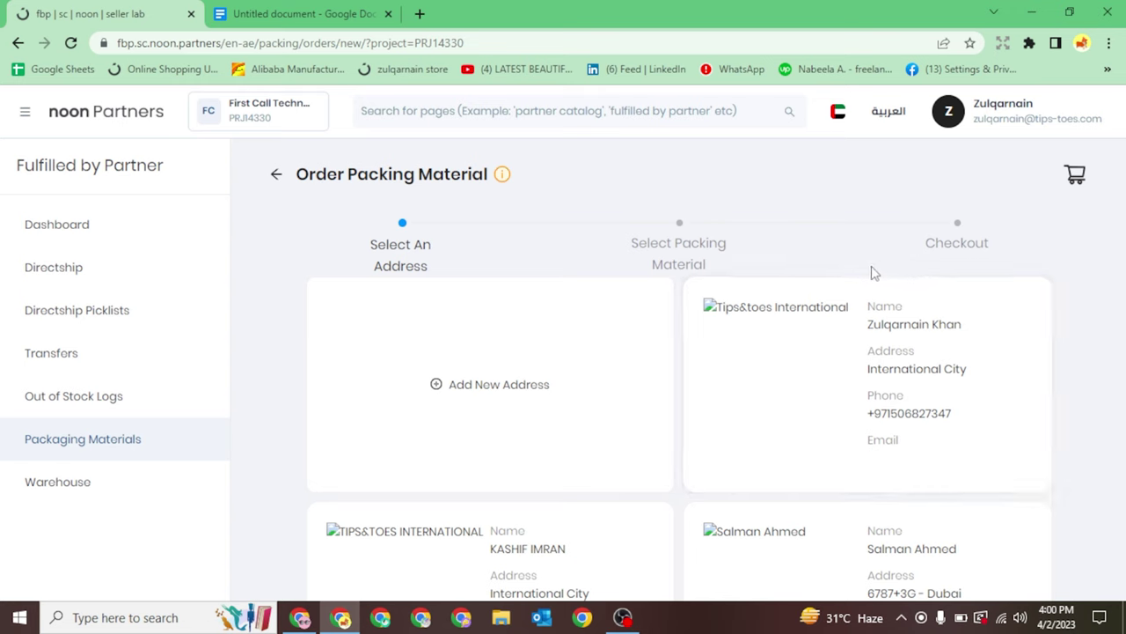
{"action": "scroll", "coordinate": [774, 317], "scroll_direction": "down", "scroll_amount": 1}
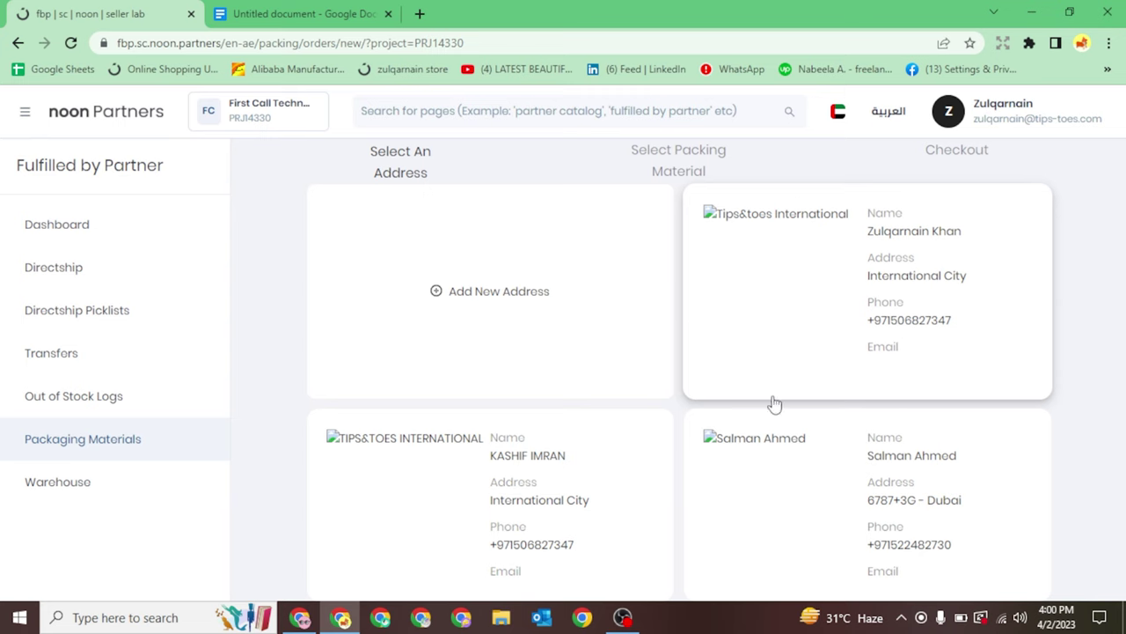
{"action": "left_click", "coordinate": [529, 300]}
{"action": "scroll", "coordinate": [476, 390], "scroll_direction": "down", "scroll_amount": 1}
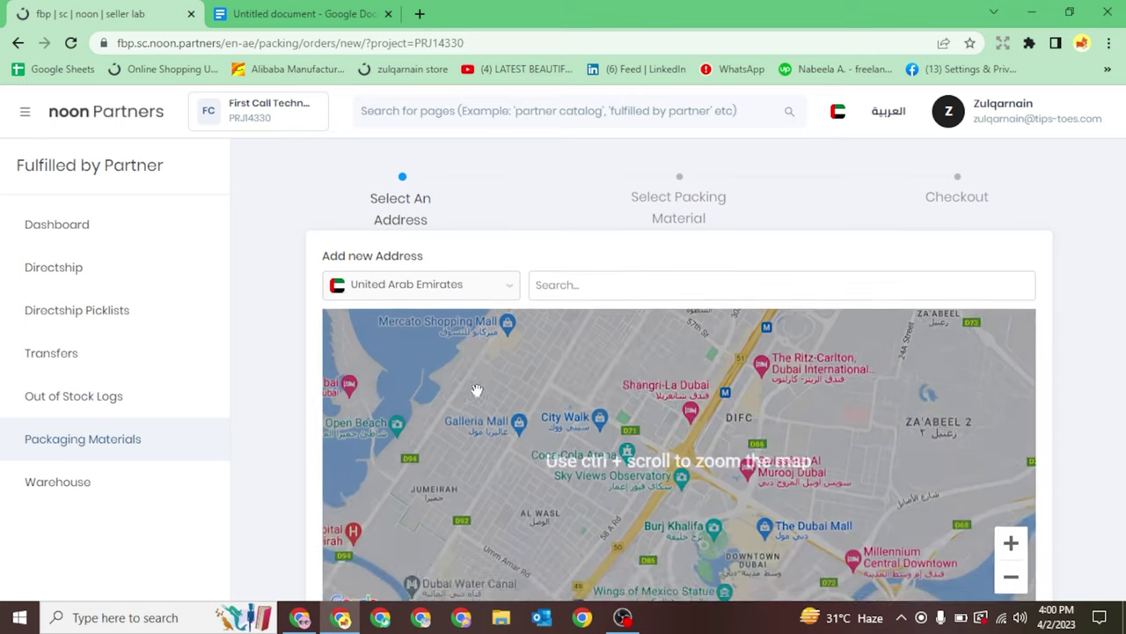
{"action": "scroll", "coordinate": [726, 300], "scroll_direction": "down", "scroll_amount": 1}
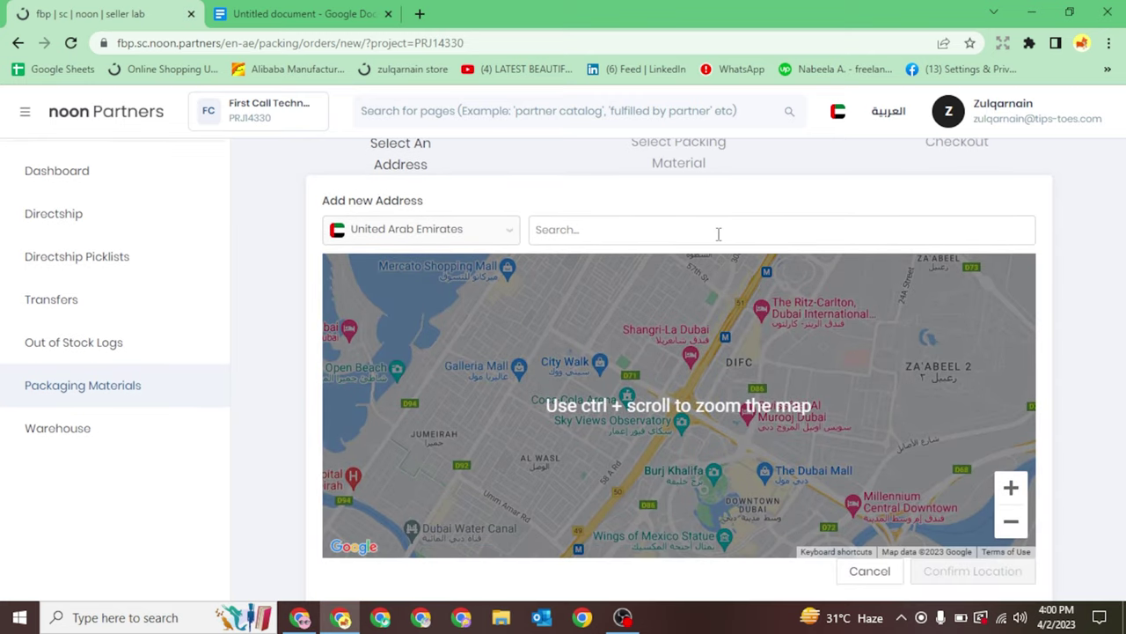
Search the map for "china Cluster inte", pick International City China Cluster in Dubai and confirm it as the new address location
{"action": "left_click", "coordinate": [577, 230]}
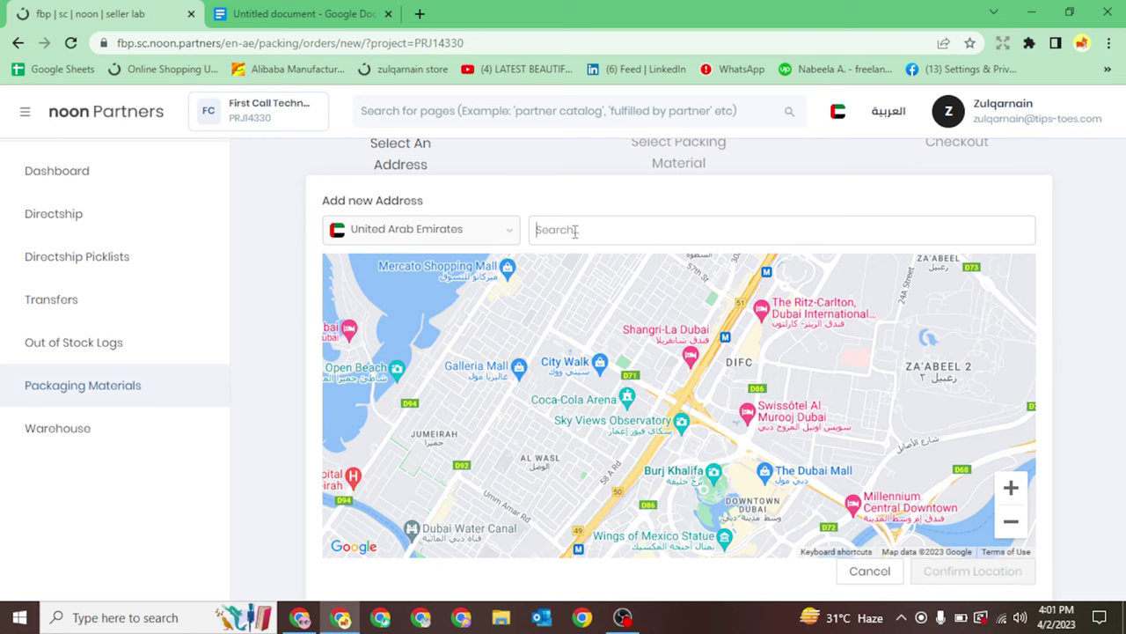
{"action": "type", "text": "hcina"}
{"action": "key", "text": "BackSpace"}
{"action": "key", "text": "BackSpace"}
{"action": "key", "text": "BackSpace"}
{"action": "key", "text": "BackSpace"}
{"action": "key", "text": "BackSpace"}
{"action": "type", "text": "chin"}
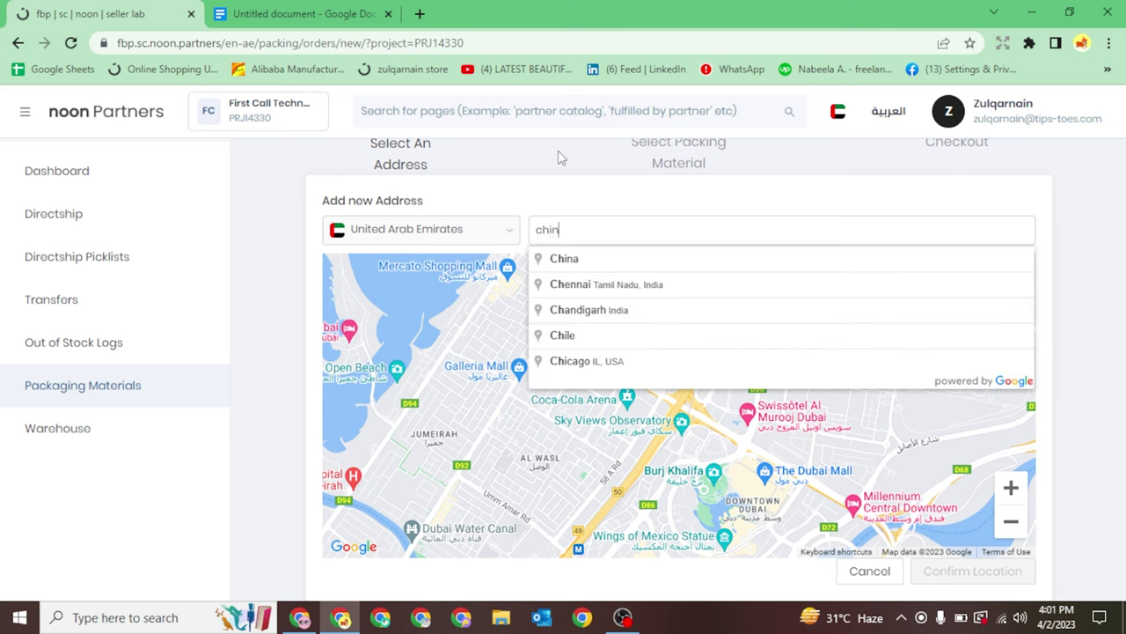
{"action": "type", "text": "a Cluster"}
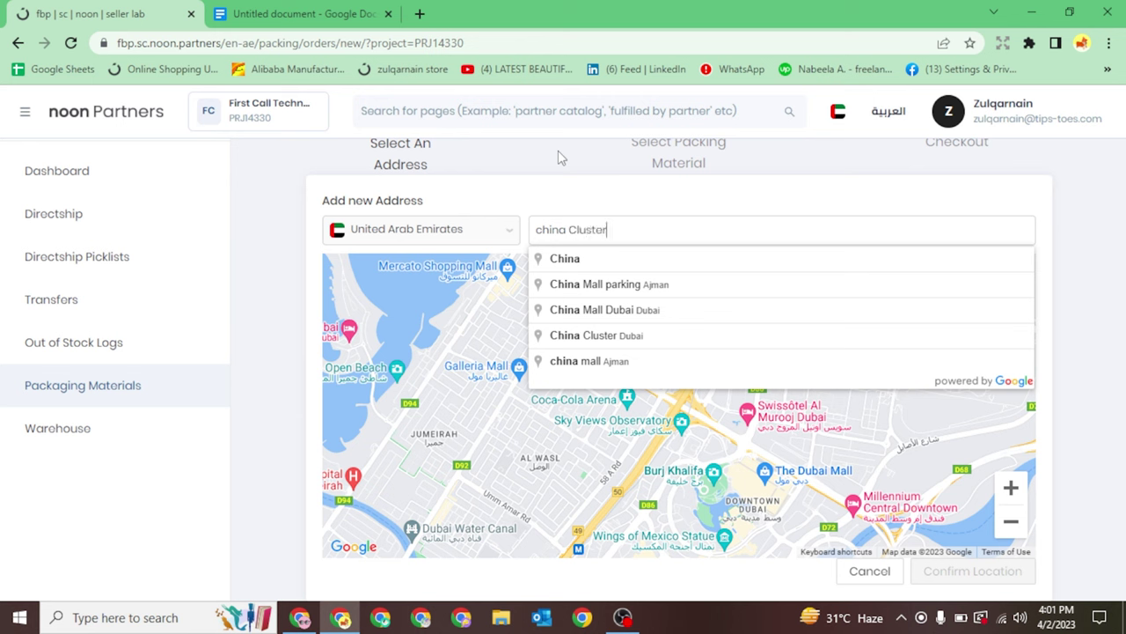
{"action": "type", "text": " inte"}
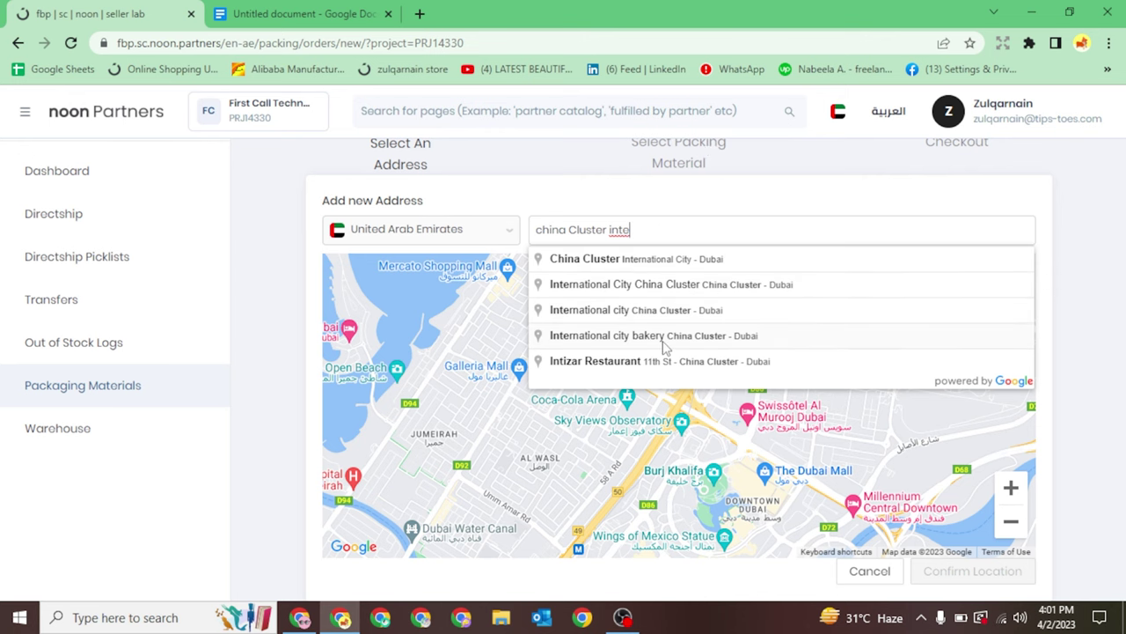
{"action": "left_click", "coordinate": [764, 297]}
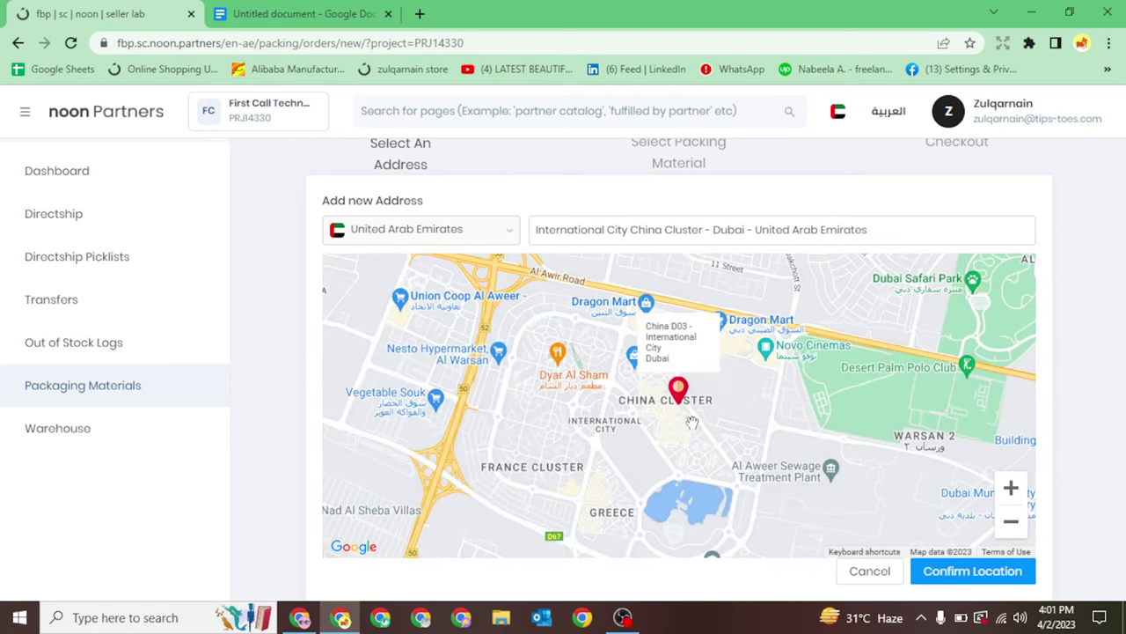
{"action": "left_click", "coordinate": [943, 582]}
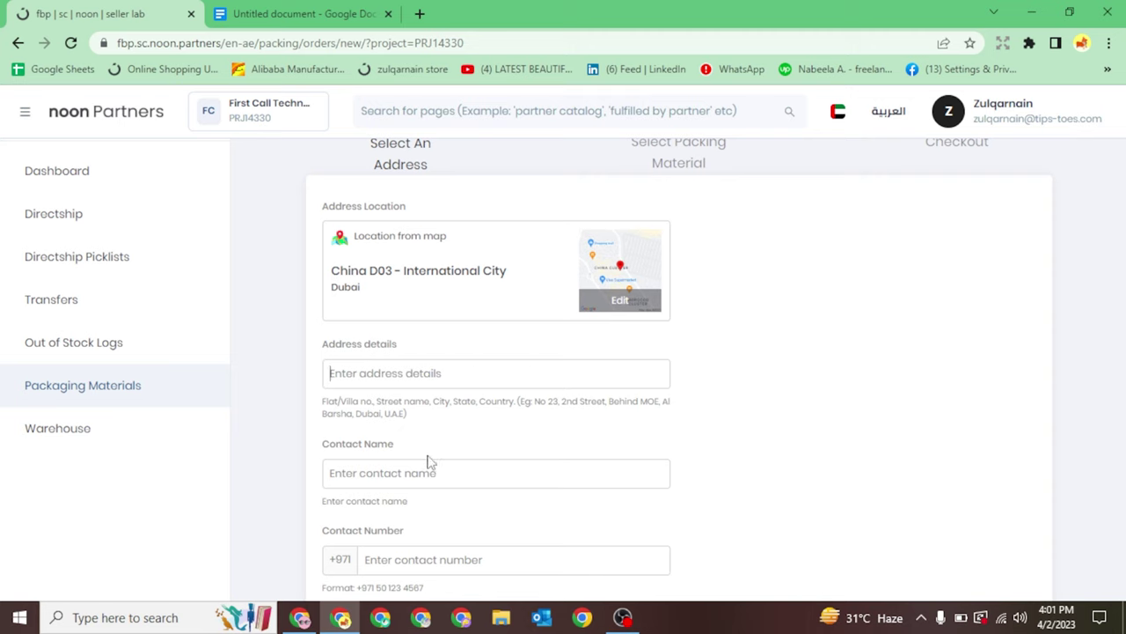
Review the address details and contact fields of the new address, and try to save it without filling them in
{"action": "left_click", "coordinate": [383, 469]}
{"action": "scroll", "coordinate": [437, 447], "scroll_direction": "down", "scroll_amount": 1}
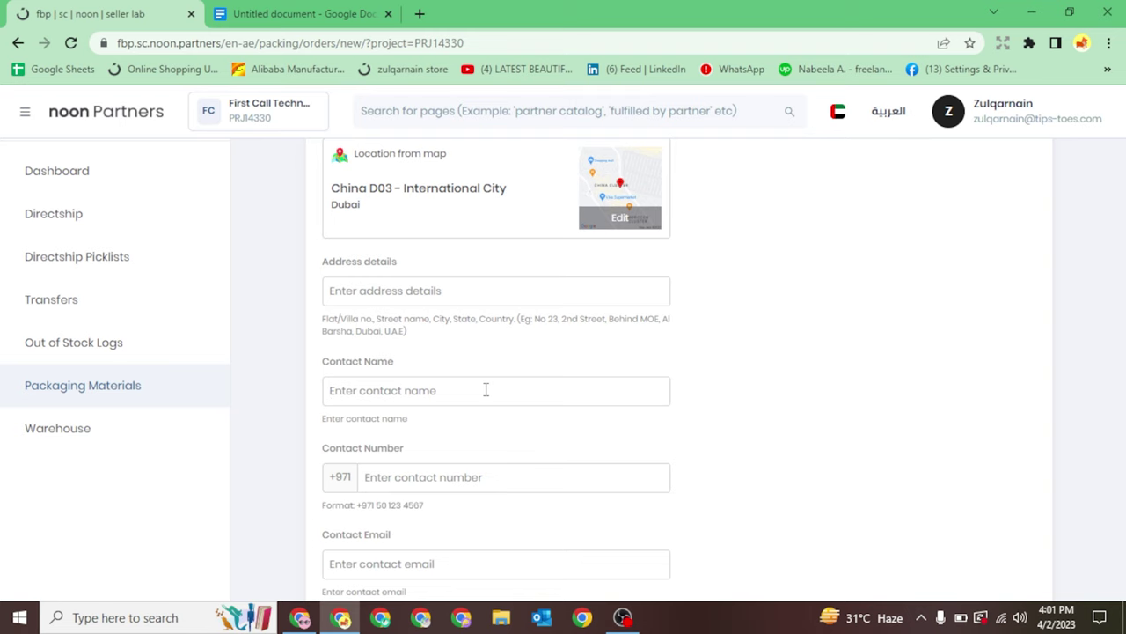
{"action": "scroll", "coordinate": [466, 422], "scroll_direction": "down", "scroll_amount": 1}
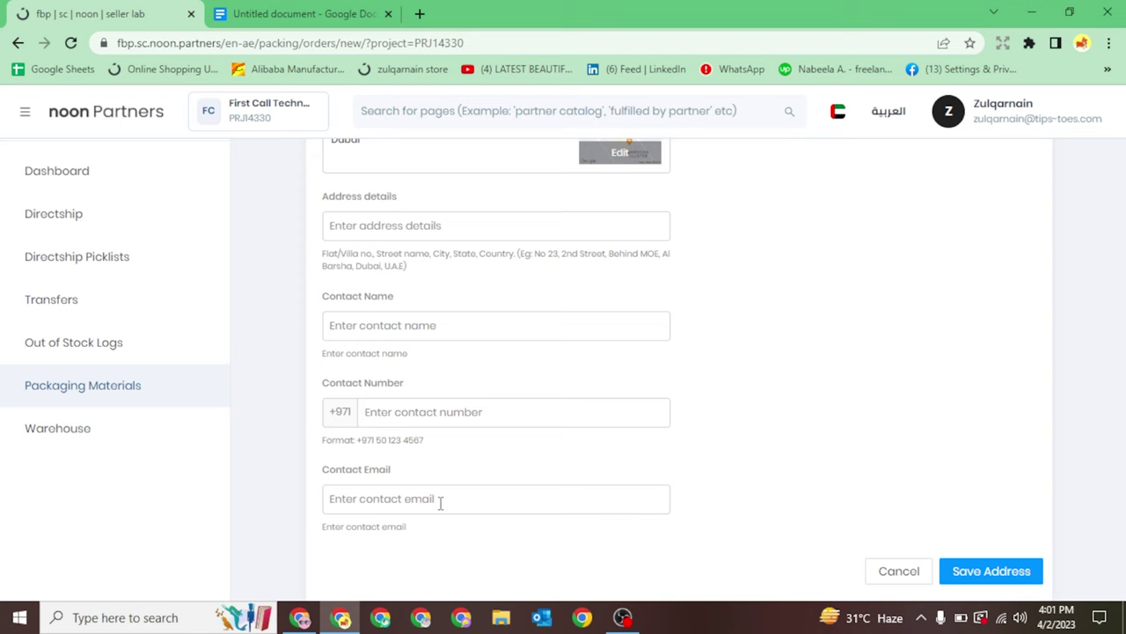
{"action": "left_click", "coordinate": [986, 577]}
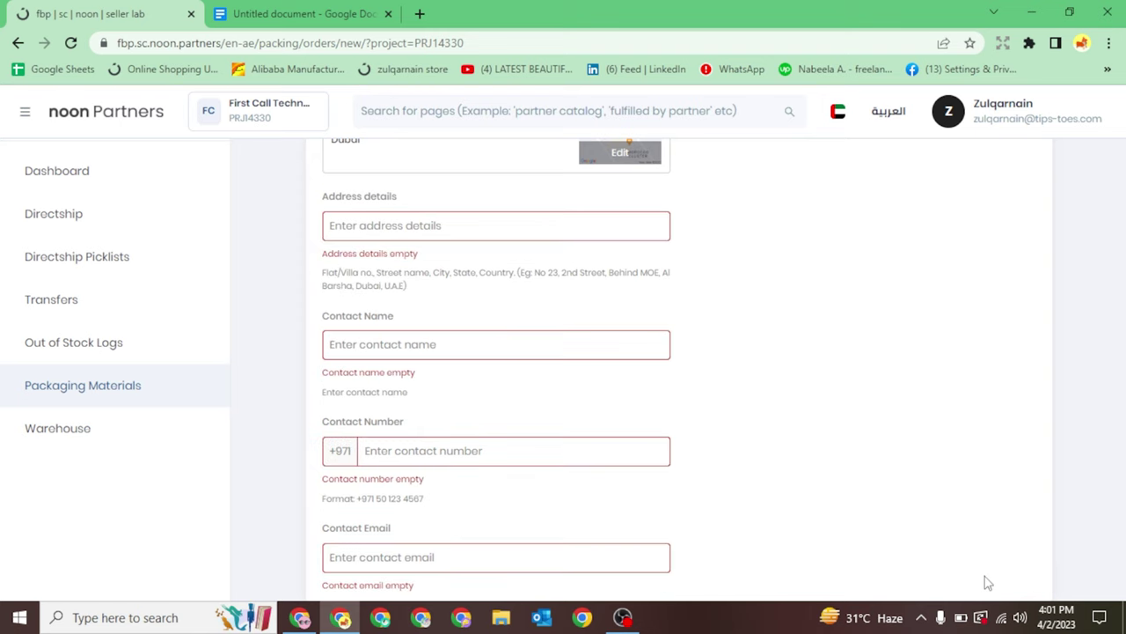
Restart the packing material order, select the first saved Tips&toes International address and continue to the packing material selection
{"action": "left_click", "coordinate": [112, 393]}
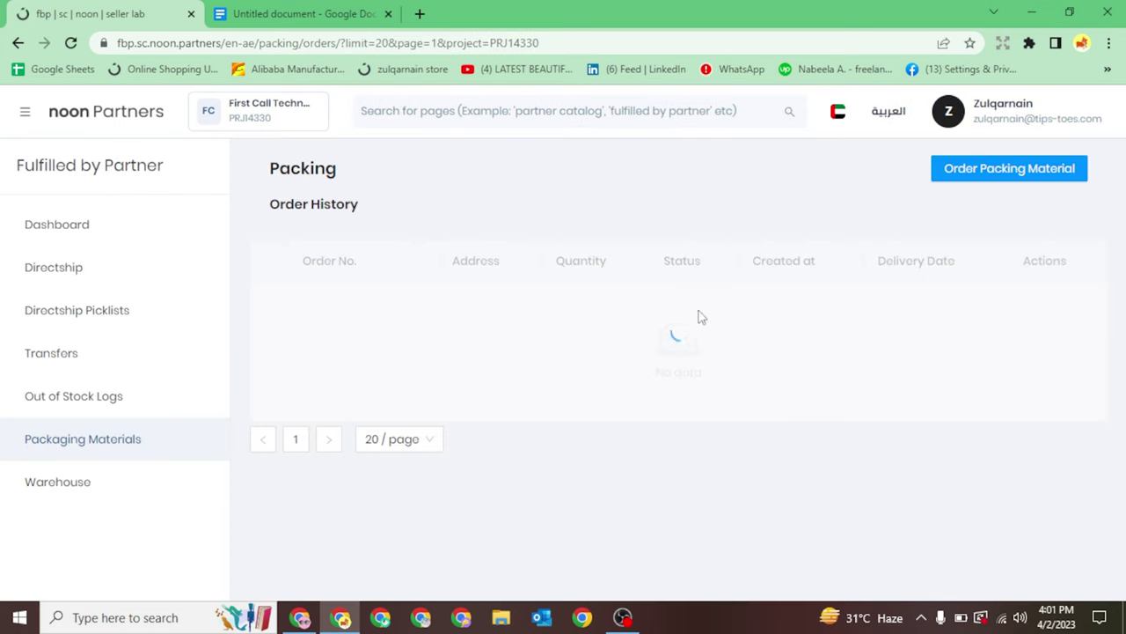
{"action": "left_click", "coordinate": [992, 176]}
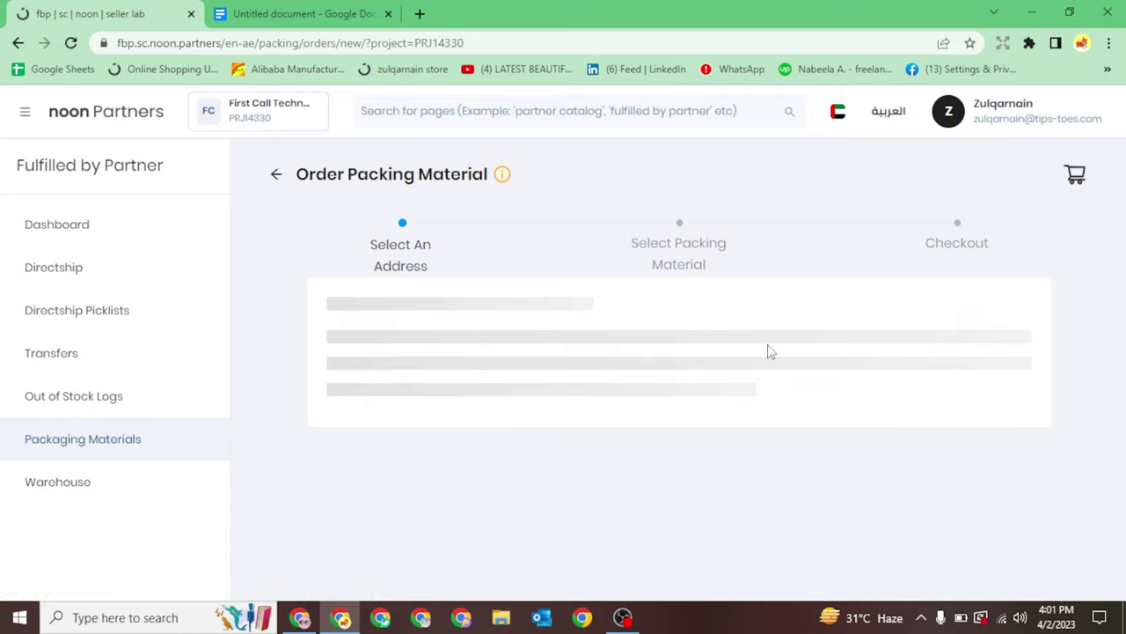
{"action": "scroll", "coordinate": [678, 426], "scroll_direction": "down", "scroll_amount": 2}
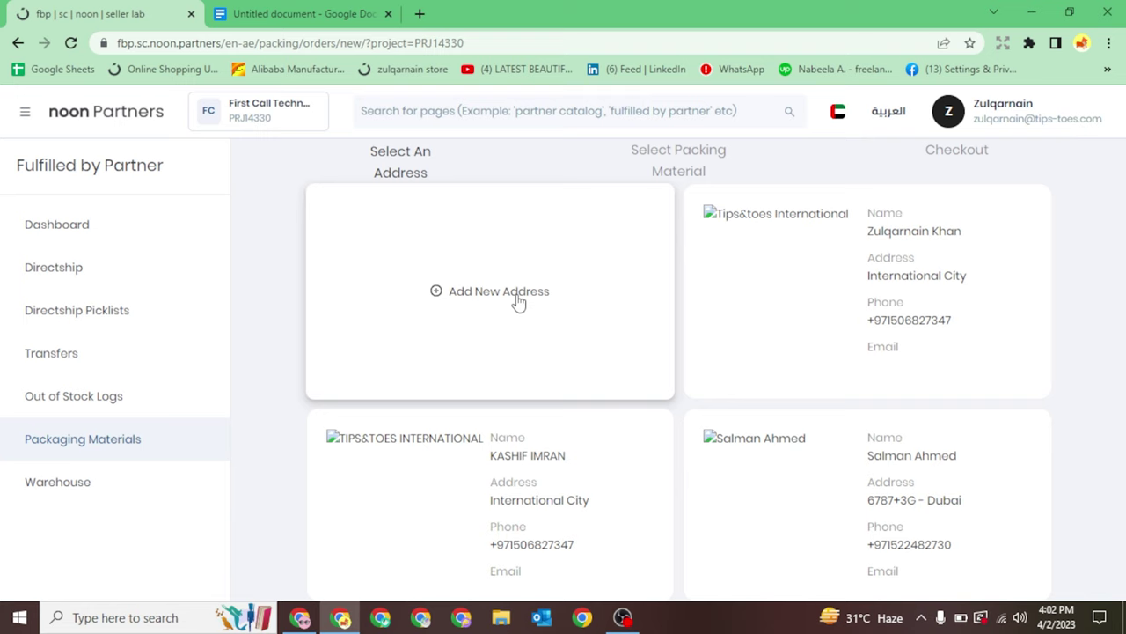
{"action": "scroll", "coordinate": [519, 302], "scroll_direction": "up", "scroll_amount": 1}
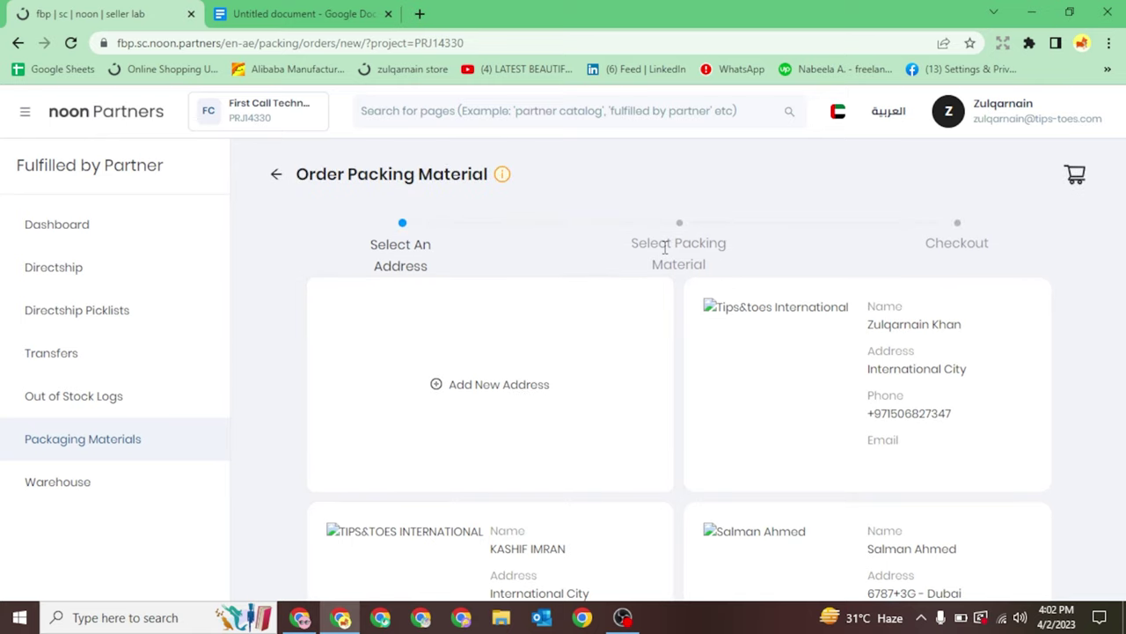
{"action": "scroll", "coordinate": [968, 364], "scroll_direction": "down", "scroll_amount": 1}
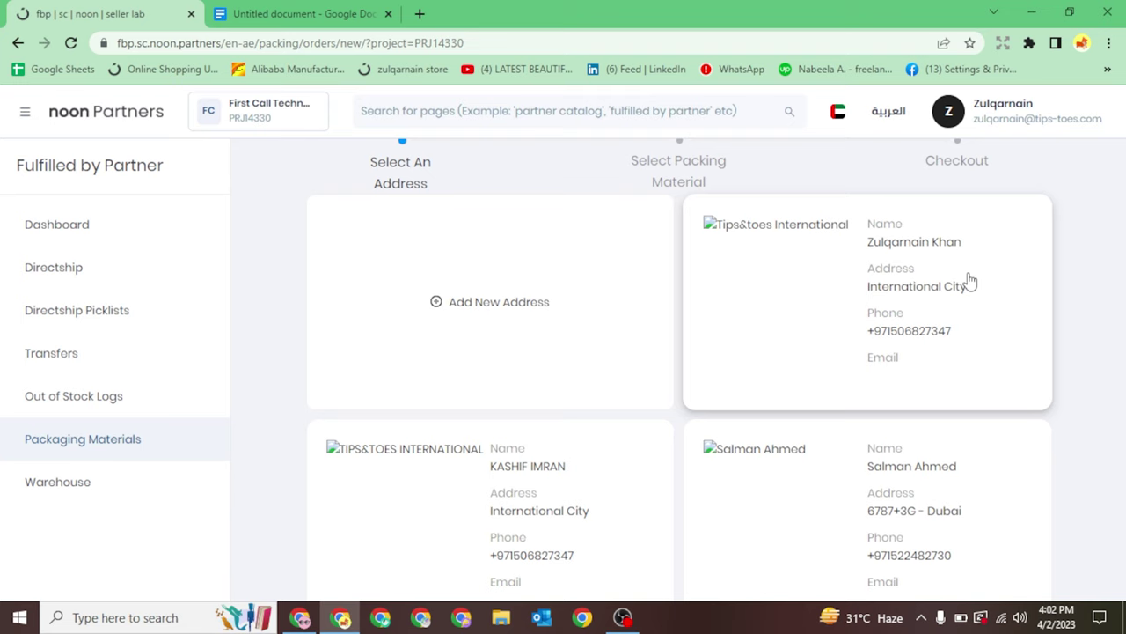
{"action": "left_click", "coordinate": [1041, 258]}
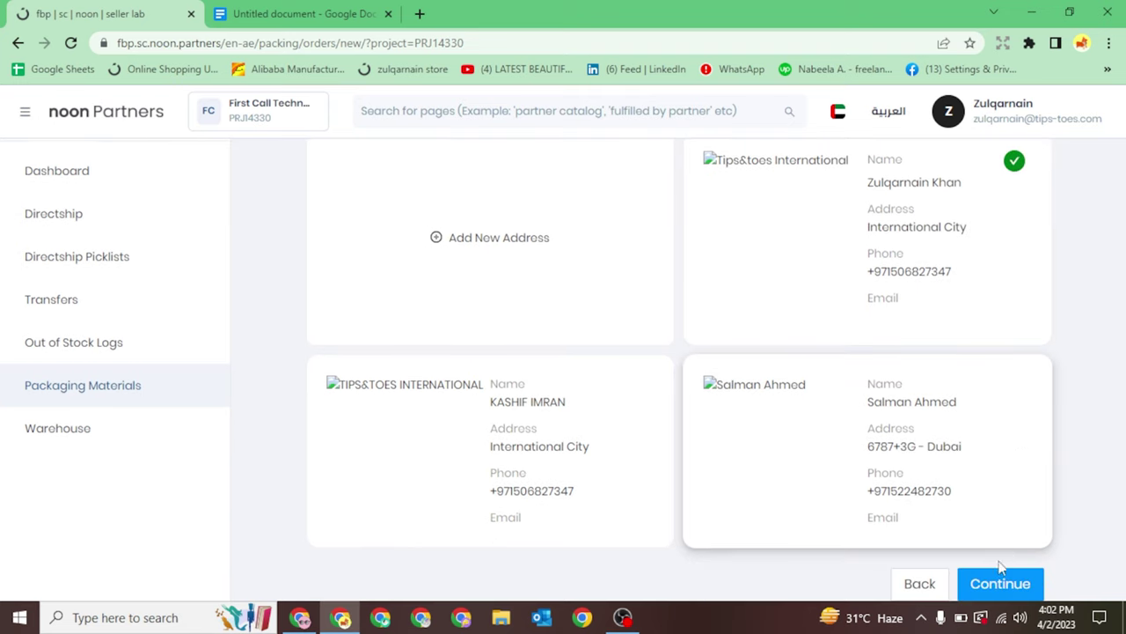
{"action": "left_click", "coordinate": [1001, 584]}
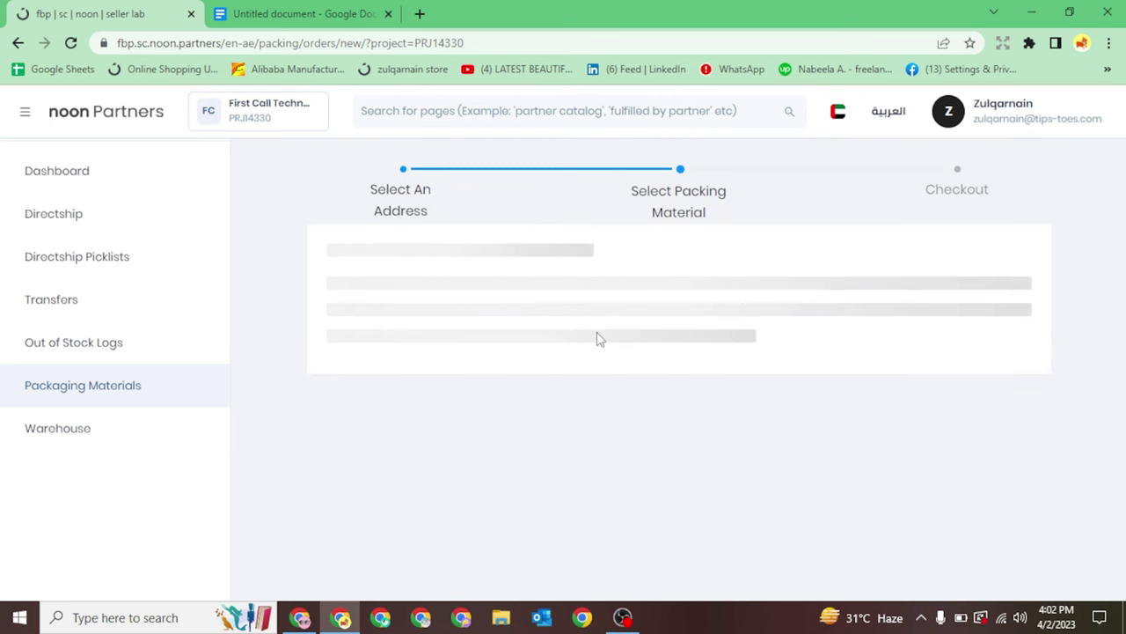
Examine the available packing materials, including boxes, sticker rolls, tape and bags, for their sizes, pack quantities and stock status
{"action": "scroll", "coordinate": [398, 379], "scroll_direction": "down", "scroll_amount": 1}
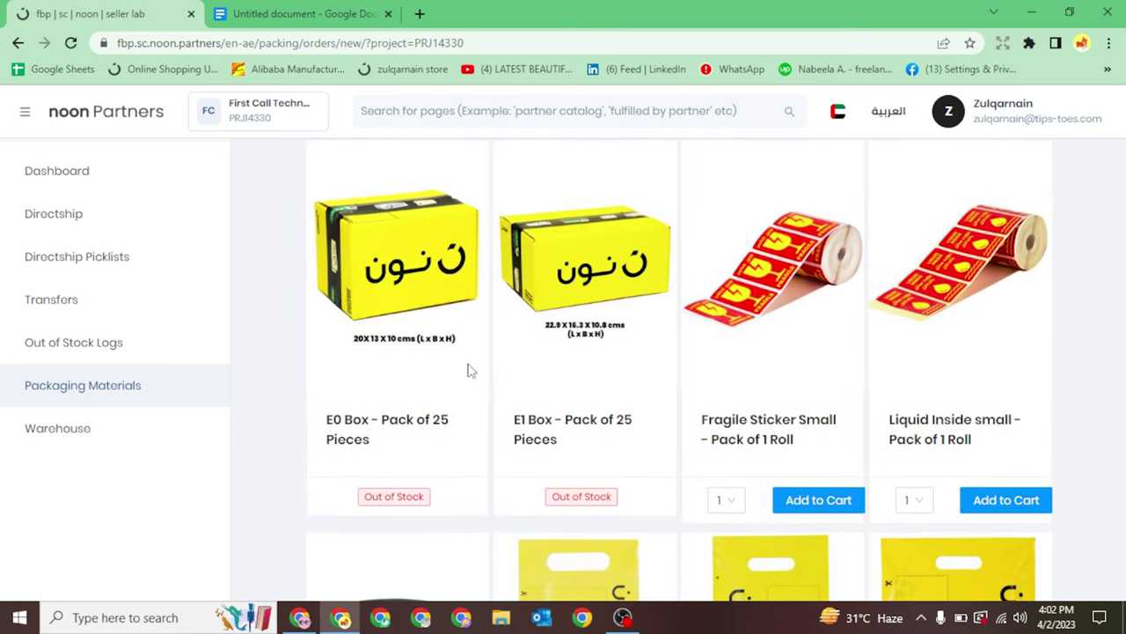
{"action": "scroll", "coordinate": [583, 349], "scroll_direction": "down", "scroll_amount": 7}
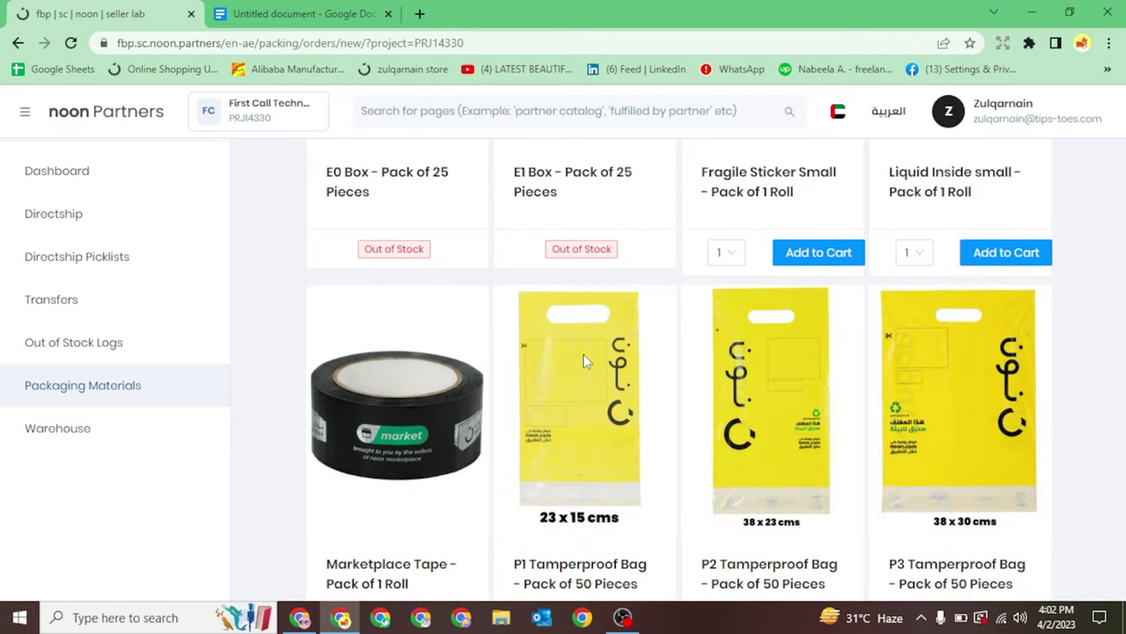
{"action": "scroll", "coordinate": [583, 359], "scroll_direction": "down", "scroll_amount": 9}
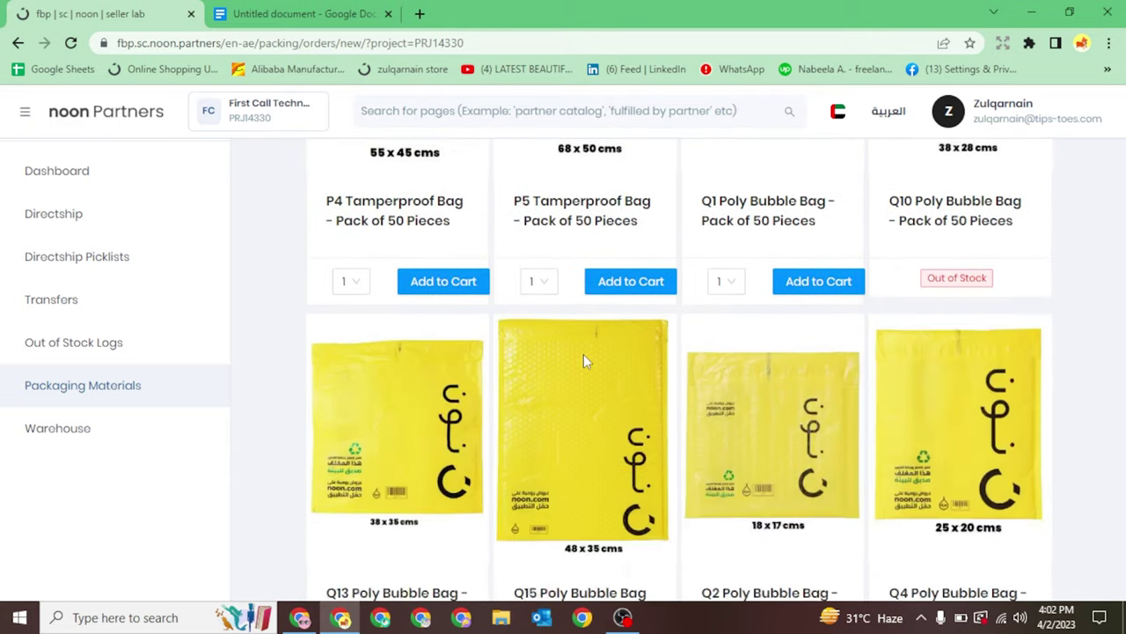
{"action": "scroll", "coordinate": [583, 360], "scroll_direction": "down", "scroll_amount": 2}
{"action": "scroll", "coordinate": [583, 361], "scroll_direction": "up", "scroll_amount": 12}
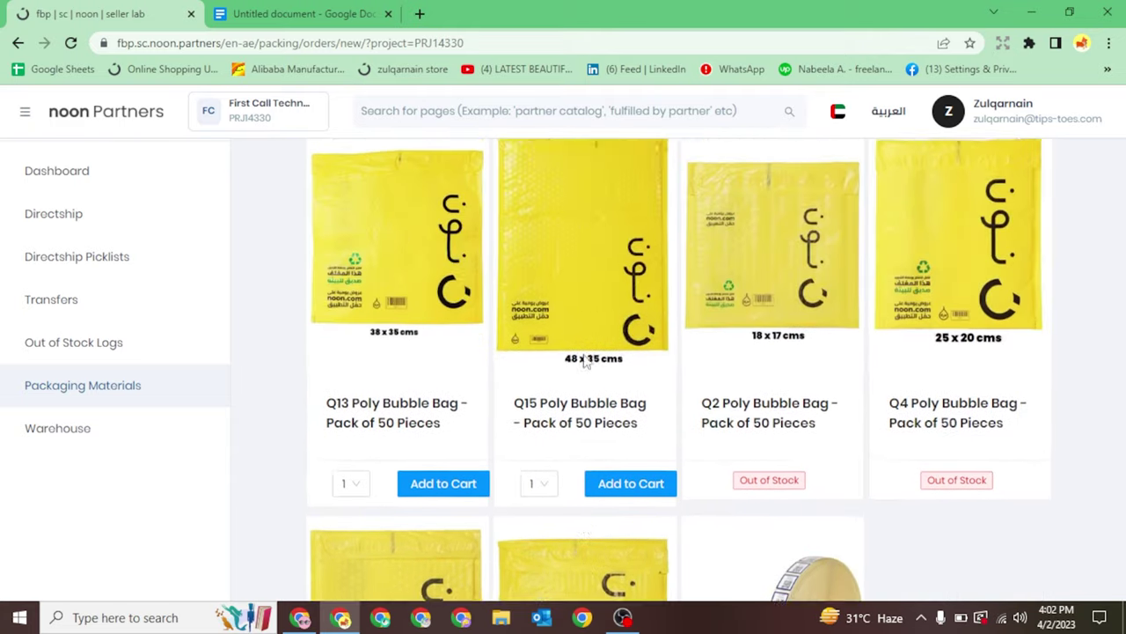
{"action": "scroll", "coordinate": [584, 361], "scroll_direction": "up", "scroll_amount": 6}
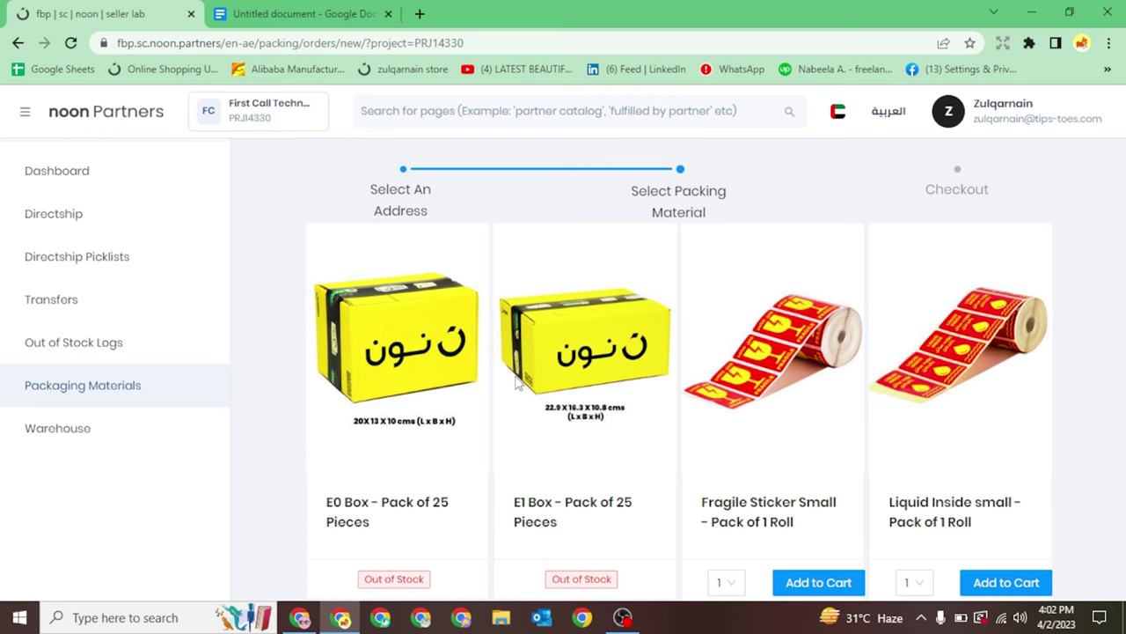
{"action": "scroll", "coordinate": [519, 382], "scroll_direction": "down", "scroll_amount": 1}
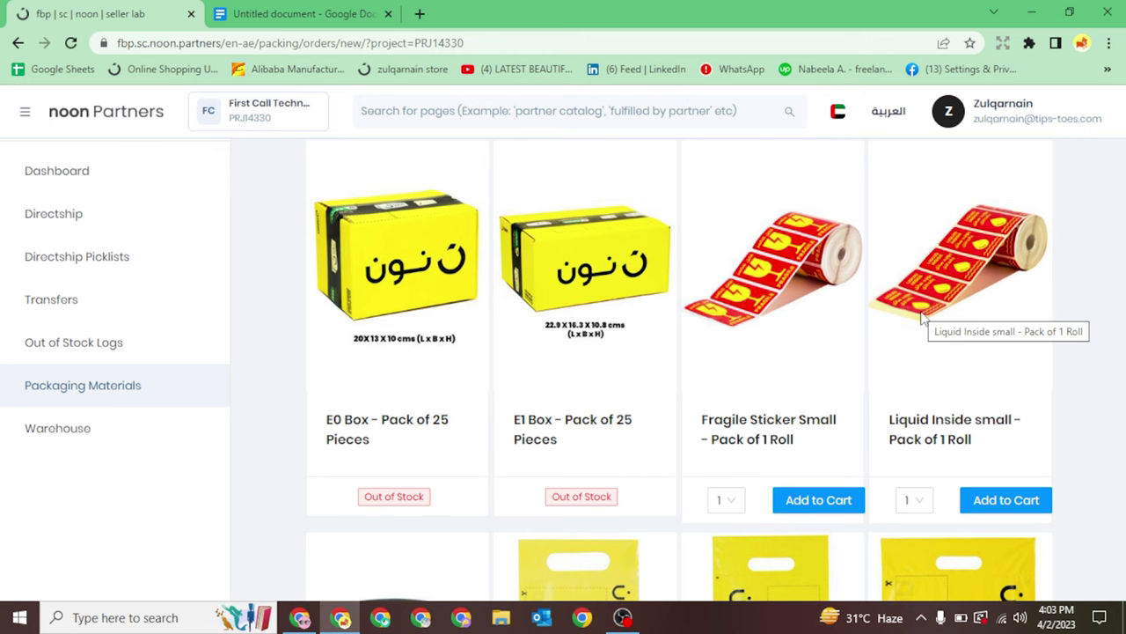
{"action": "scroll", "coordinate": [935, 341], "scroll_direction": "down", "scroll_amount": 1}
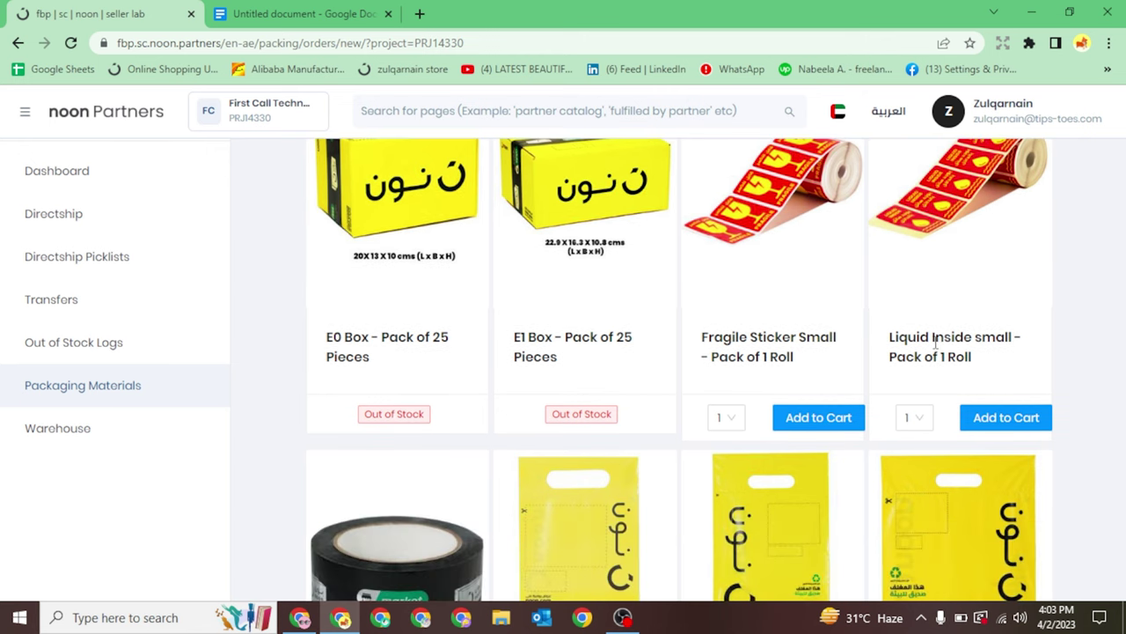
{"action": "scroll", "coordinate": [934, 342], "scroll_direction": "down", "scroll_amount": 1}
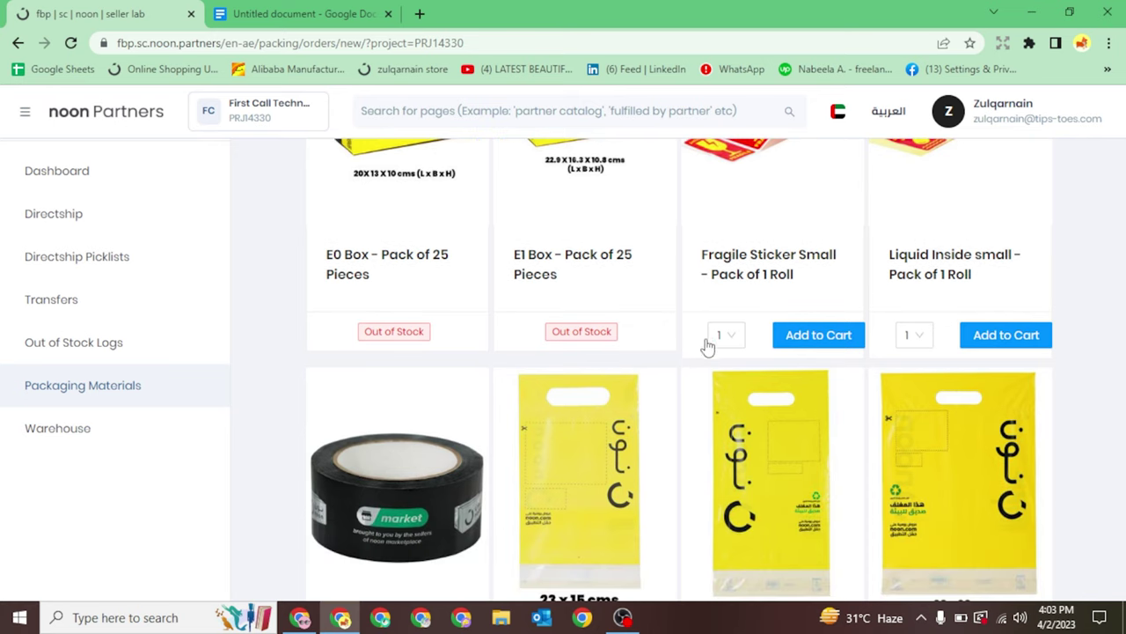
{"action": "scroll", "coordinate": [526, 433], "scroll_direction": "down", "scroll_amount": 2}
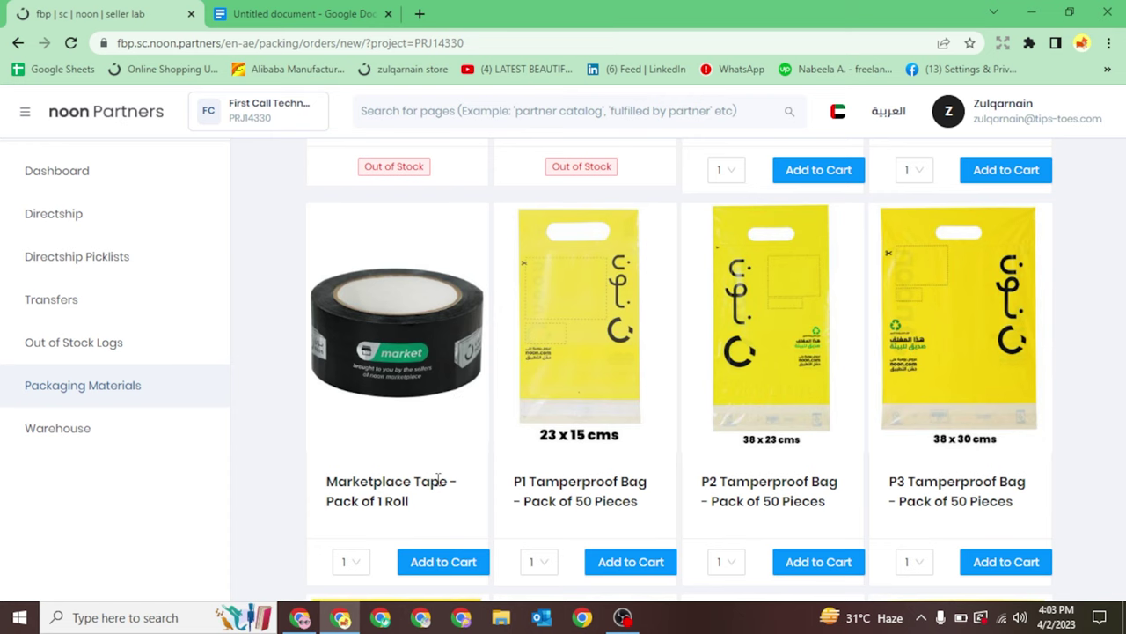
{"action": "scroll", "coordinate": [600, 431], "scroll_direction": "up", "scroll_amount": 2}
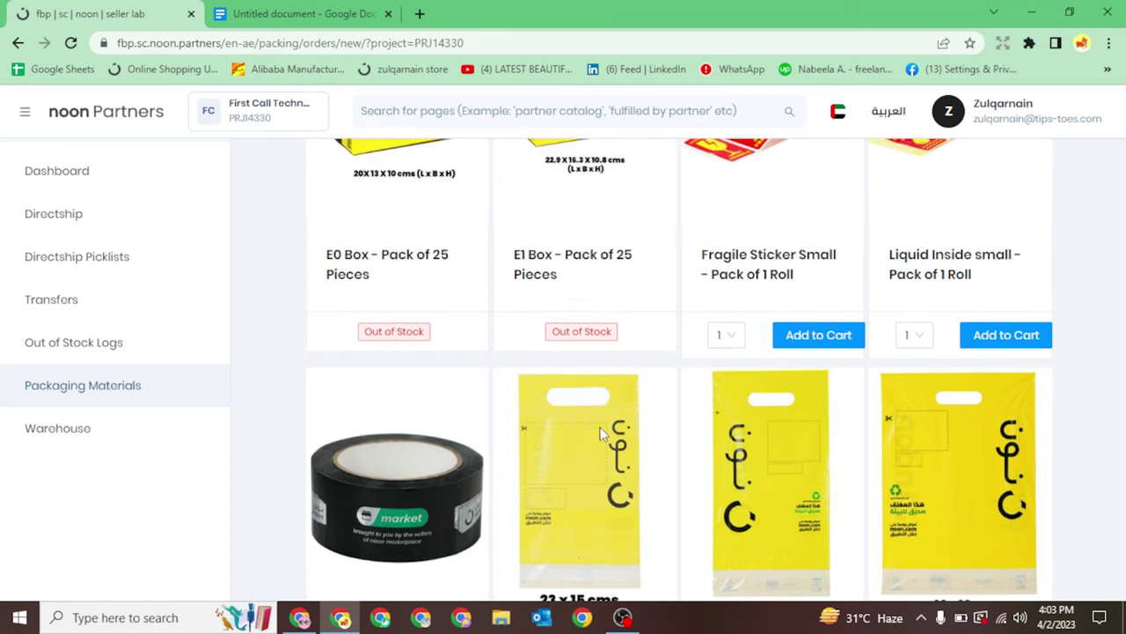
{"action": "scroll", "coordinate": [600, 426], "scroll_direction": "down", "scroll_amount": 1}
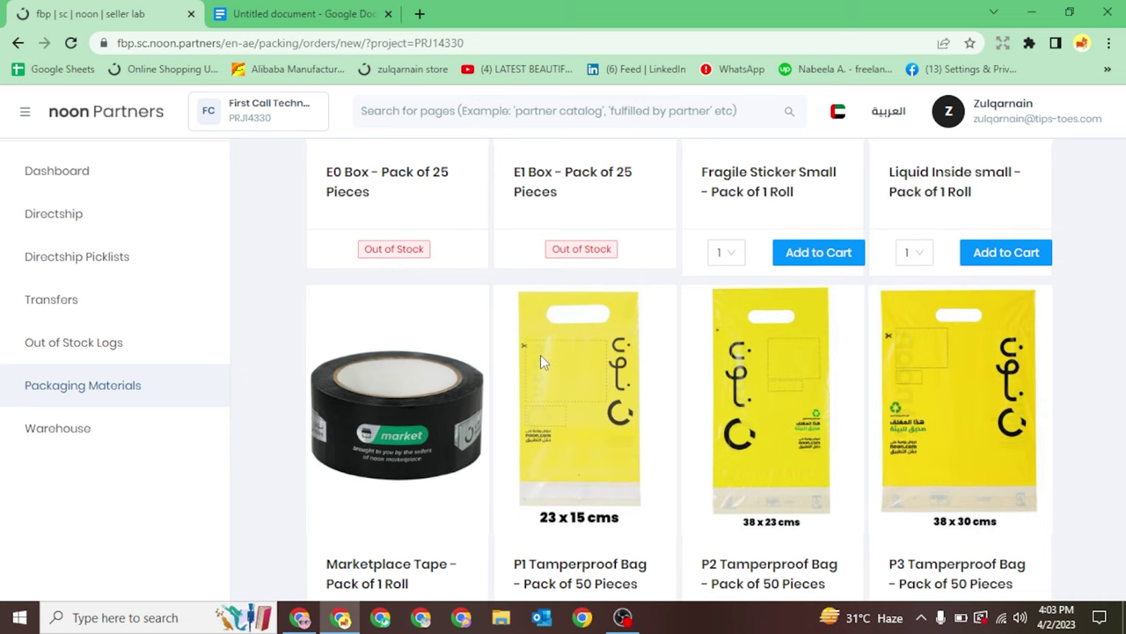
Examine the tamperproof bags, poly bubble bags and QRB label in the packing materials list for sizes, pack quantities and stock status
{"action": "scroll", "coordinate": [665, 491], "scroll_direction": "down", "scroll_amount": 1}
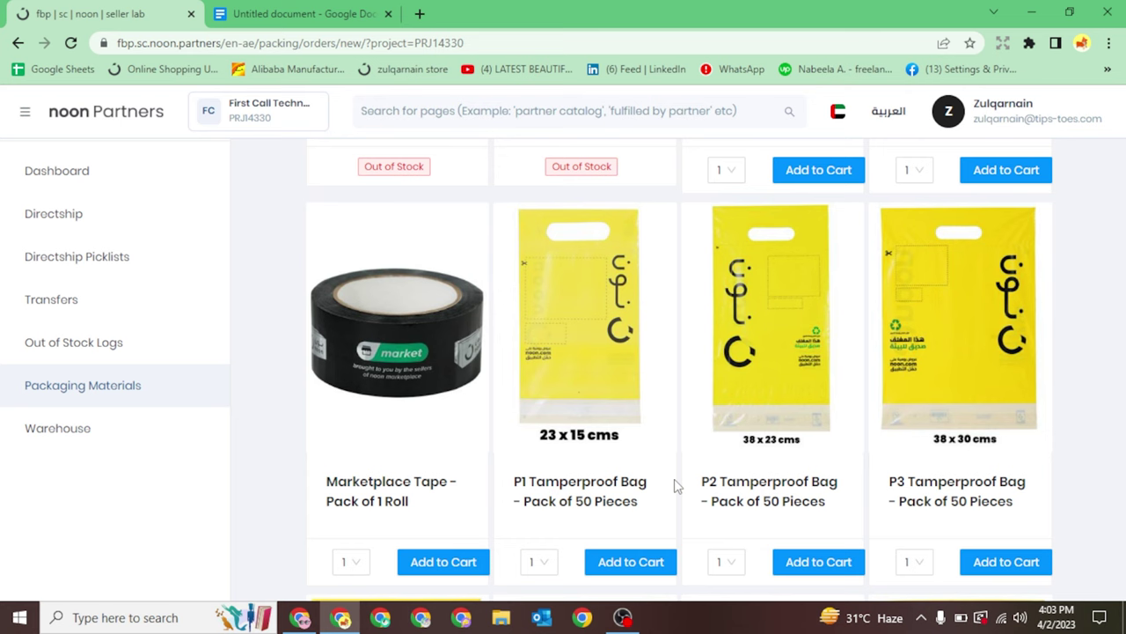
{"action": "scroll", "coordinate": [792, 460], "scroll_direction": "down", "scroll_amount": 1}
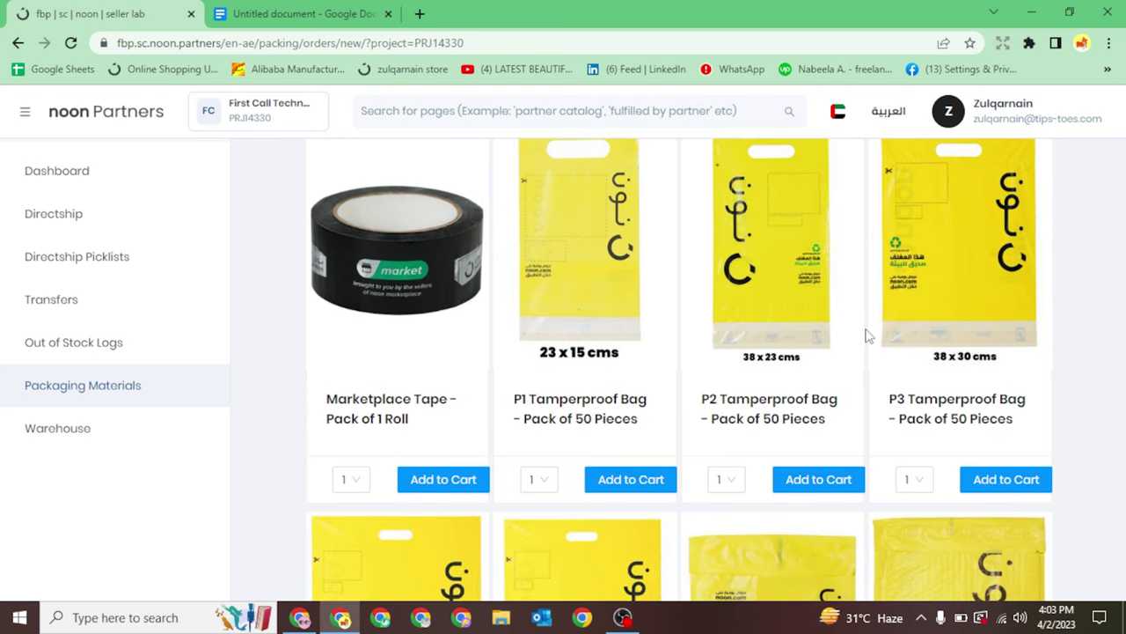
{"action": "scroll", "coordinate": [866, 337], "scroll_direction": "down", "scroll_amount": 1}
{"action": "scroll", "coordinate": [866, 344], "scroll_direction": "down", "scroll_amount": 2}
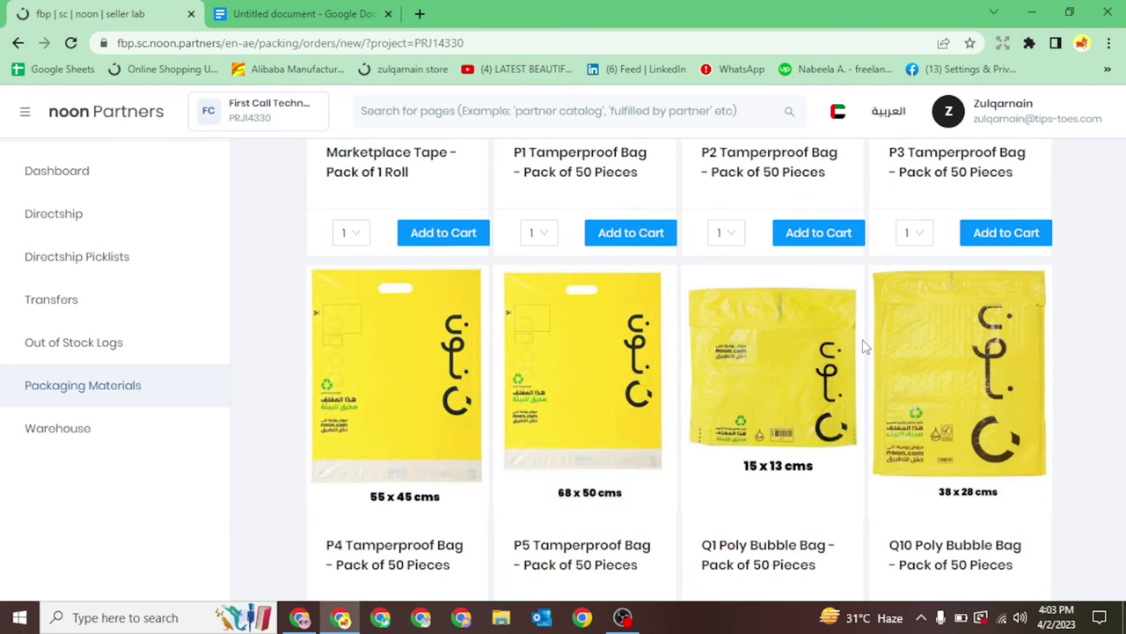
{"action": "scroll", "coordinate": [786, 438], "scroll_direction": "down", "scroll_amount": 1}
{"action": "scroll", "coordinate": [780, 453], "scroll_direction": "down", "scroll_amount": 1}
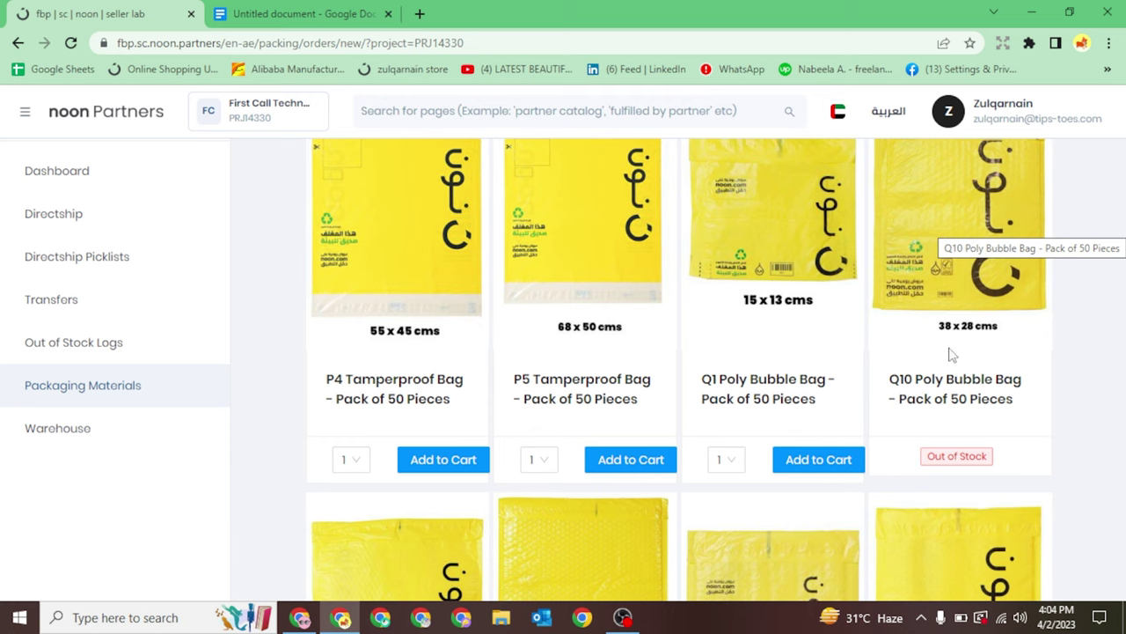
{"action": "scroll", "coordinate": [951, 368], "scroll_direction": "down", "scroll_amount": 2}
{"action": "scroll", "coordinate": [953, 352], "scroll_direction": "up", "scroll_amount": 1}
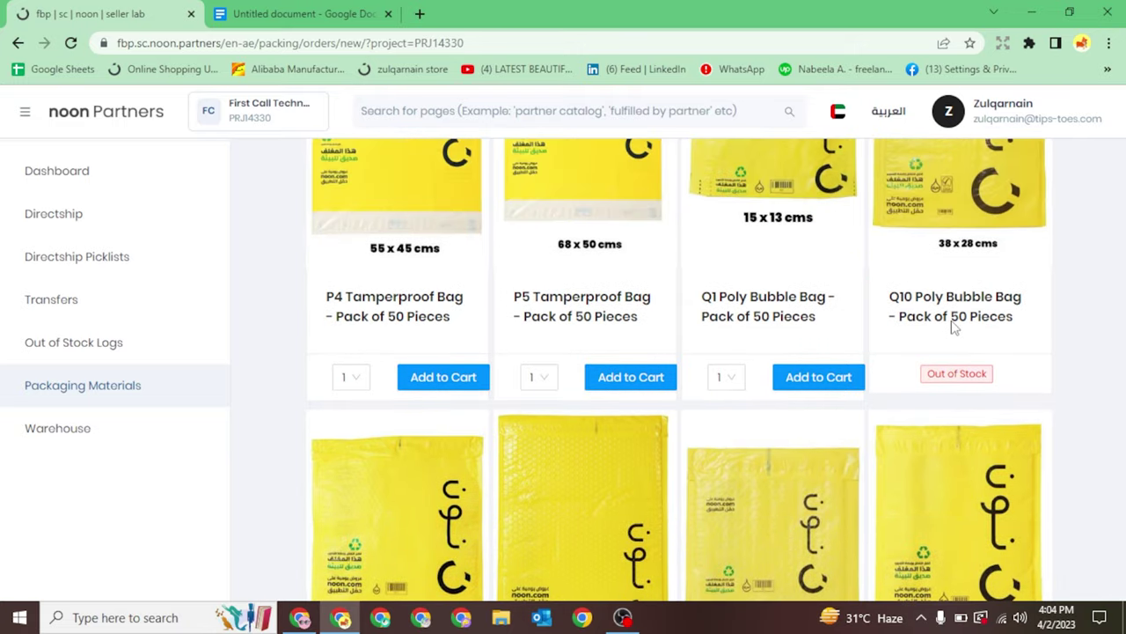
{"action": "scroll", "coordinate": [739, 391], "scroll_direction": "down", "scroll_amount": 3}
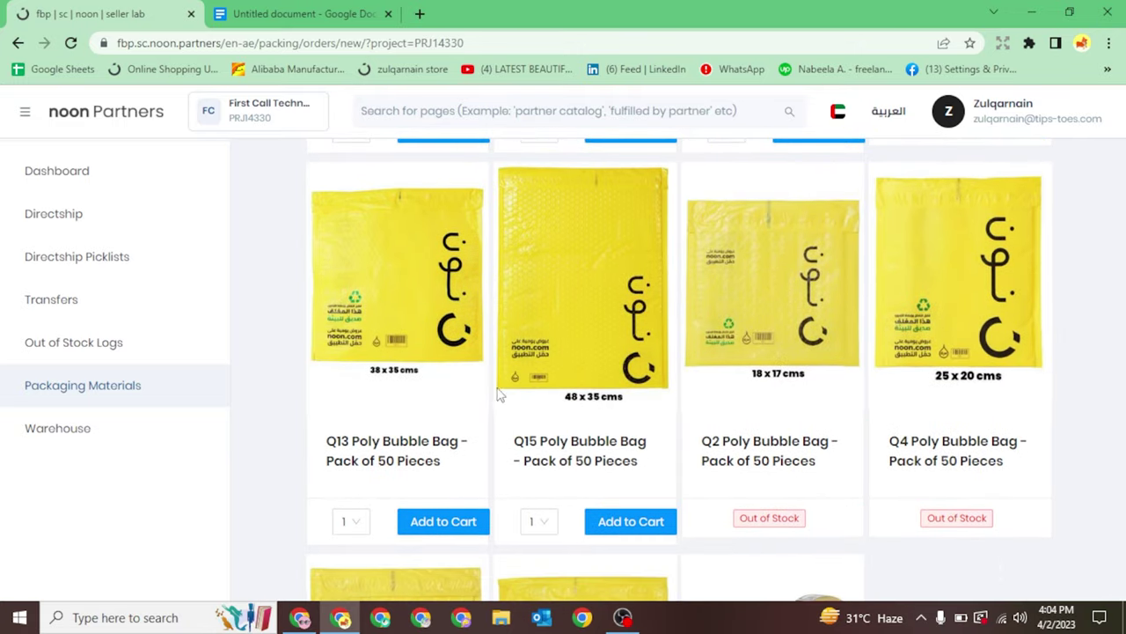
{"action": "scroll", "coordinate": [673, 421], "scroll_direction": "down", "scroll_amount": 1}
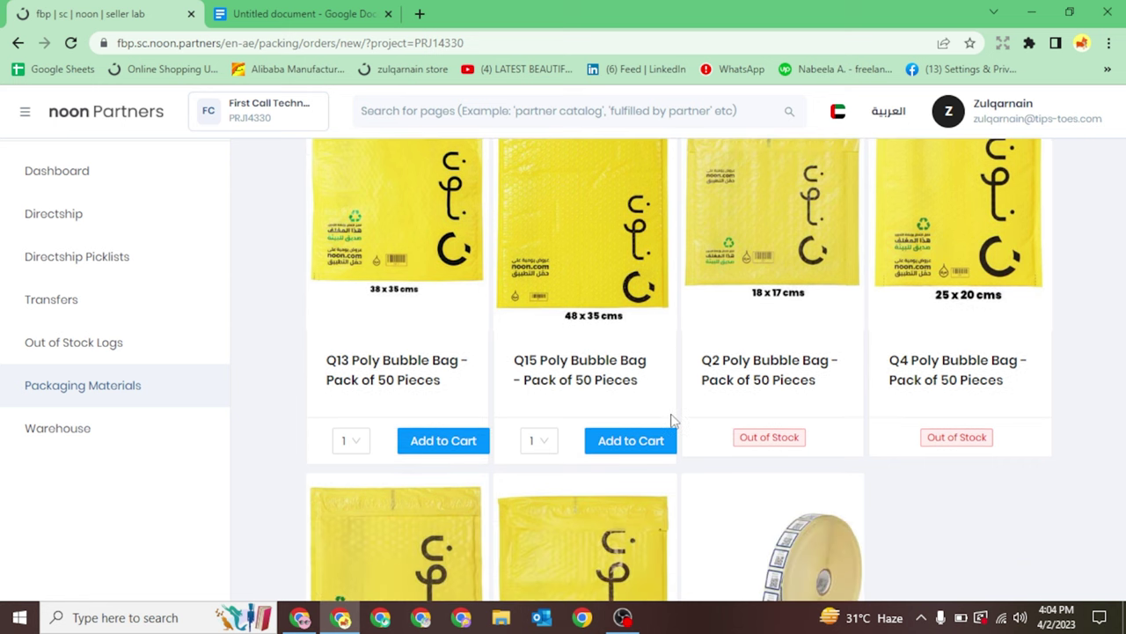
{"action": "scroll", "coordinate": [676, 440], "scroll_direction": "down", "scroll_amount": 3}
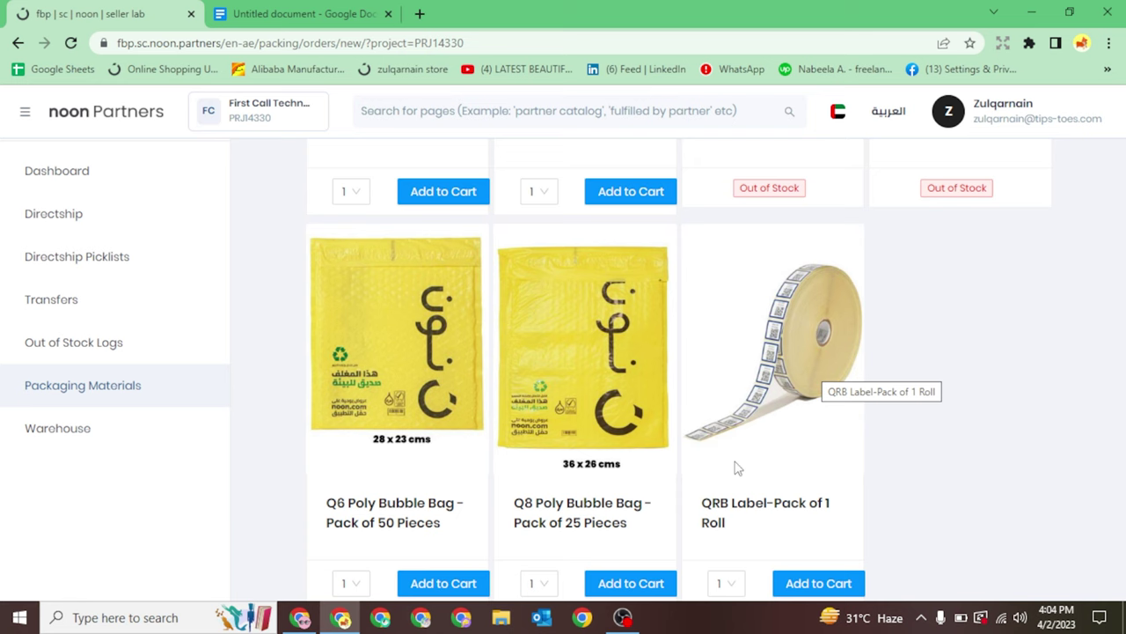
Add one QRB Label roll and one 50-piece pack of P4 Tamperproof Bags to the cart
{"action": "scroll", "coordinate": [729, 408], "scroll_direction": "down", "scroll_amount": 1}
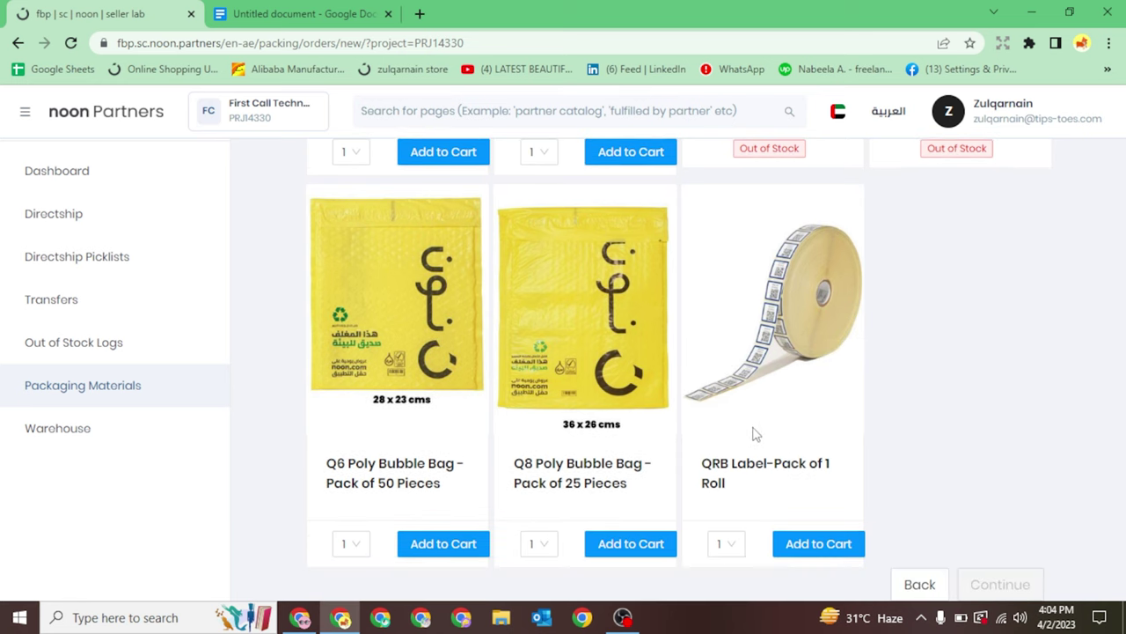
{"action": "left_click", "coordinate": [821, 544]}
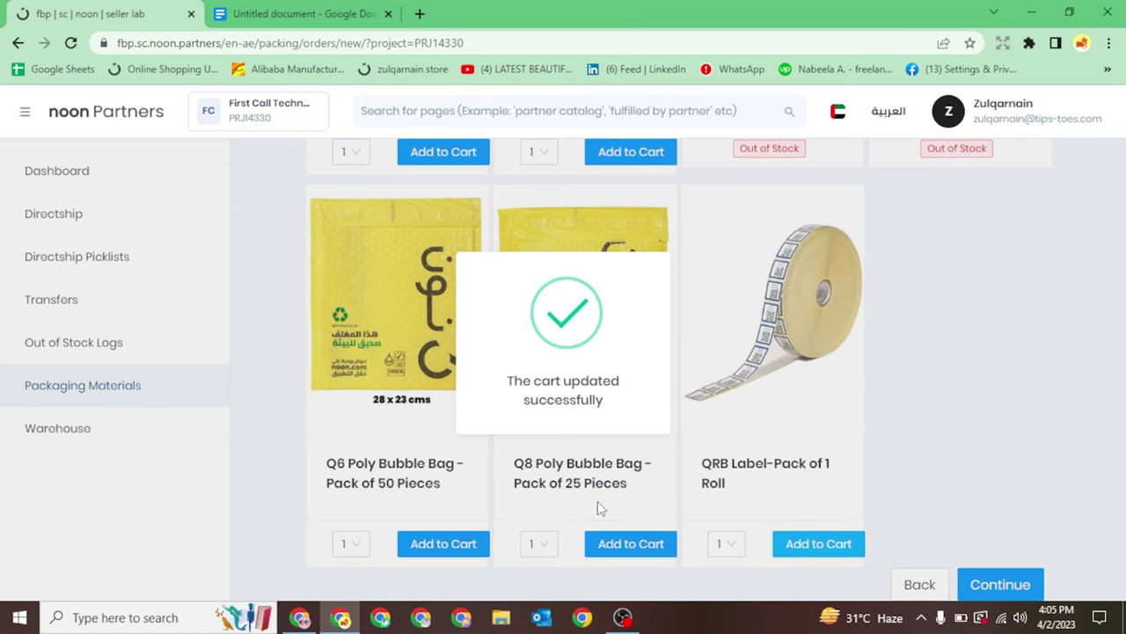
{"action": "scroll", "coordinate": [569, 289], "scroll_direction": "up", "scroll_amount": 5}
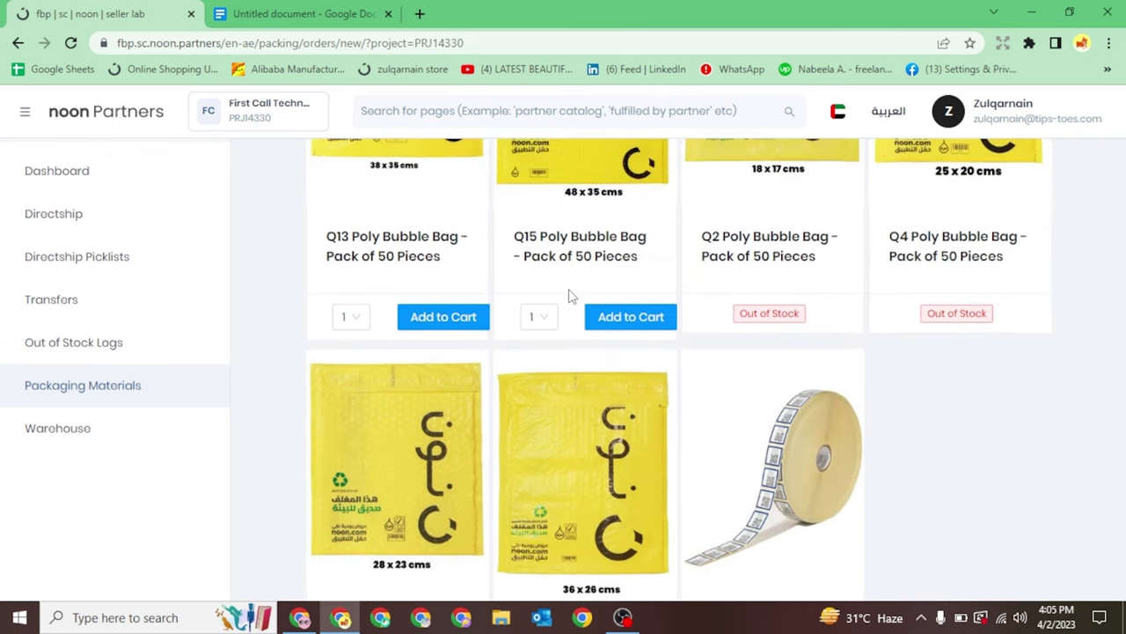
{"action": "scroll", "coordinate": [818, 284], "scroll_direction": "up", "scroll_amount": 3}
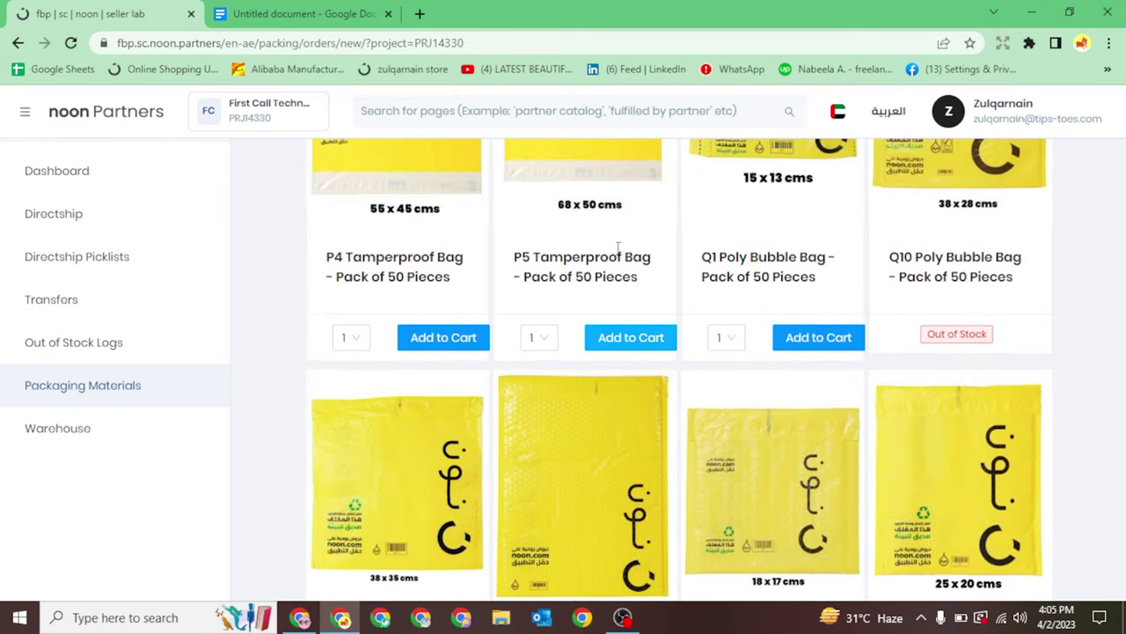
{"action": "scroll", "coordinate": [591, 331], "scroll_direction": "up", "scroll_amount": 1}
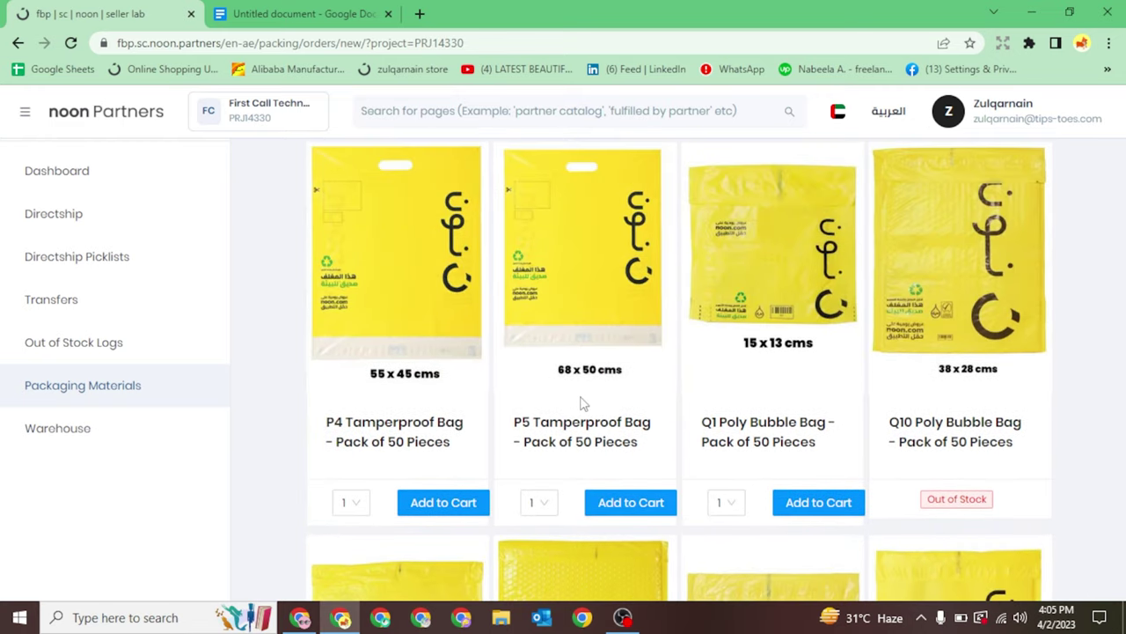
{"action": "left_click", "coordinate": [623, 508]}
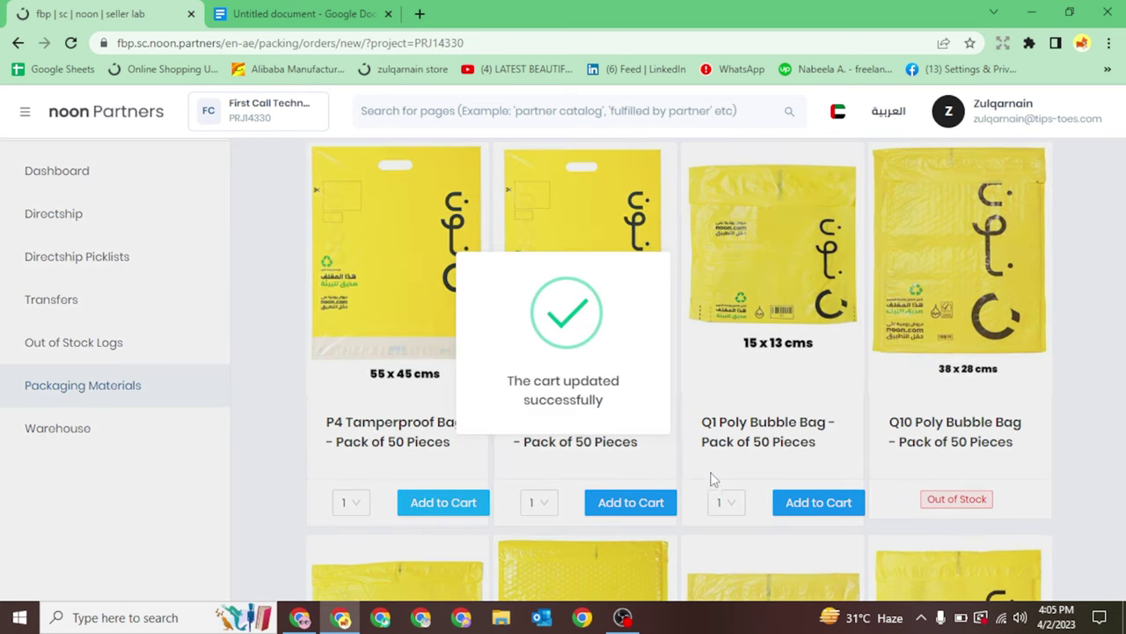
Continue from the packing material selection to checkout and review the delivery address and order items
{"action": "scroll", "coordinate": [1083, 472], "scroll_direction": "down", "scroll_amount": 6}
{"action": "scroll", "coordinate": [1083, 473], "scroll_direction": "down", "scroll_amount": 2}
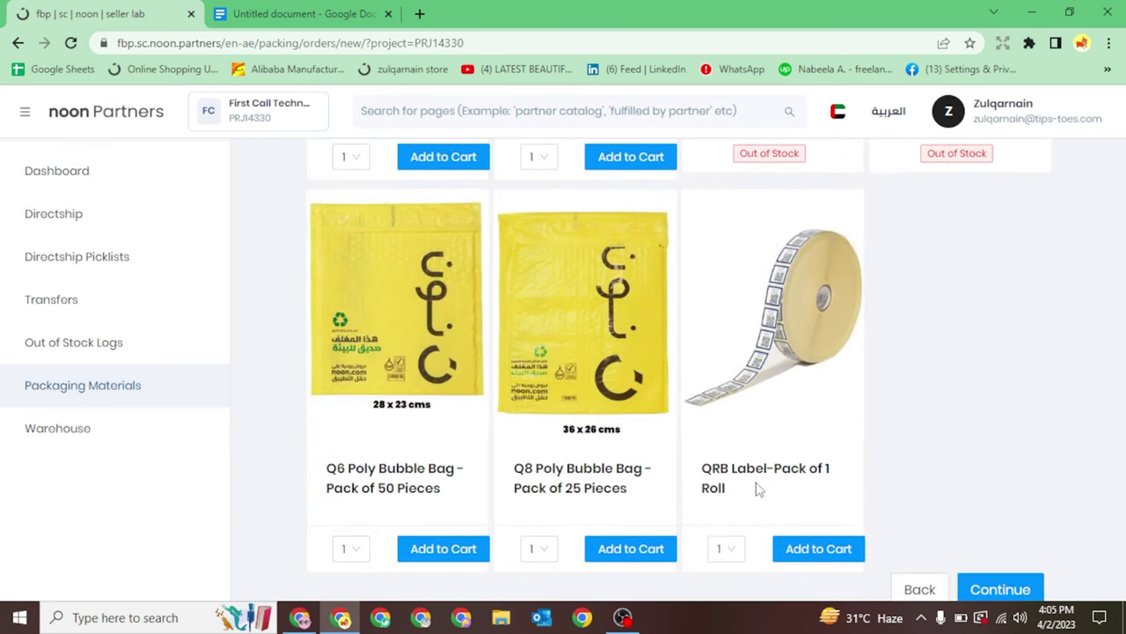
{"action": "left_click", "coordinate": [1001, 584]}
{"action": "scroll", "coordinate": [774, 445], "scroll_direction": "up", "scroll_amount": 3}
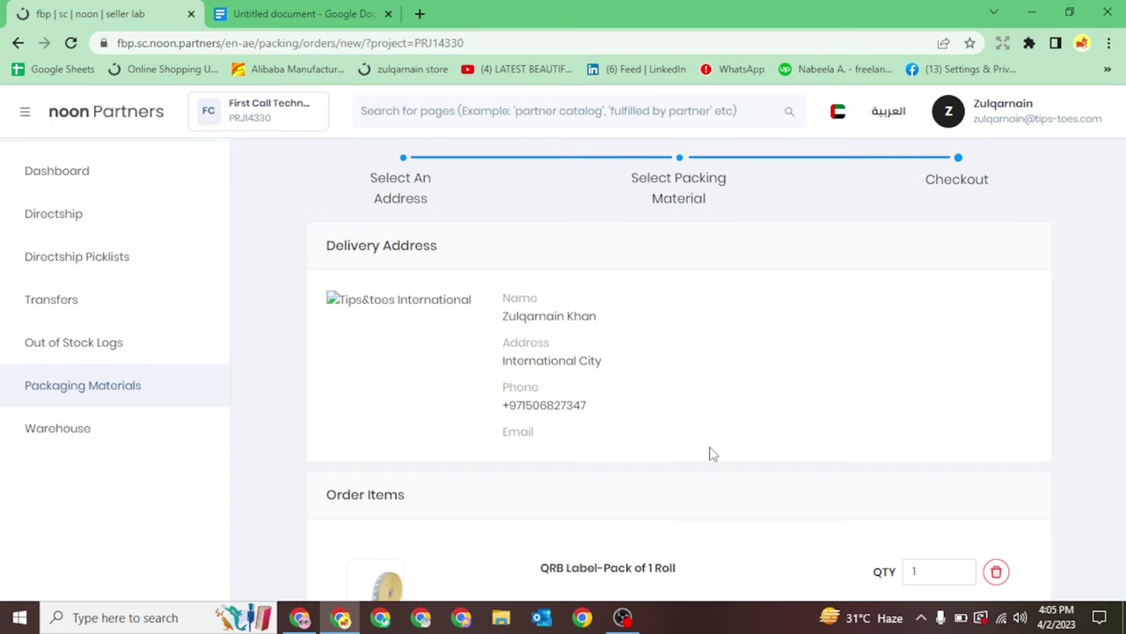
{"action": "scroll", "coordinate": [713, 453], "scroll_direction": "up", "scroll_amount": 1}
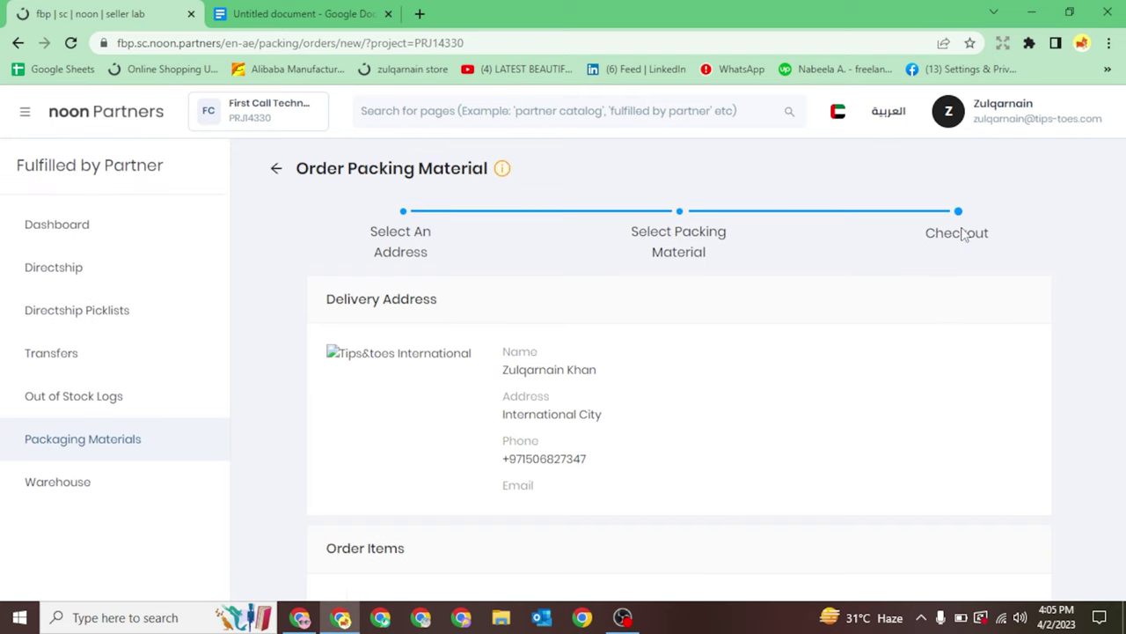
{"action": "scroll", "coordinate": [836, 422], "scroll_direction": "down", "scroll_amount": 3}
{"action": "scroll", "coordinate": [581, 315], "scroll_direction": "up", "scroll_amount": 1}
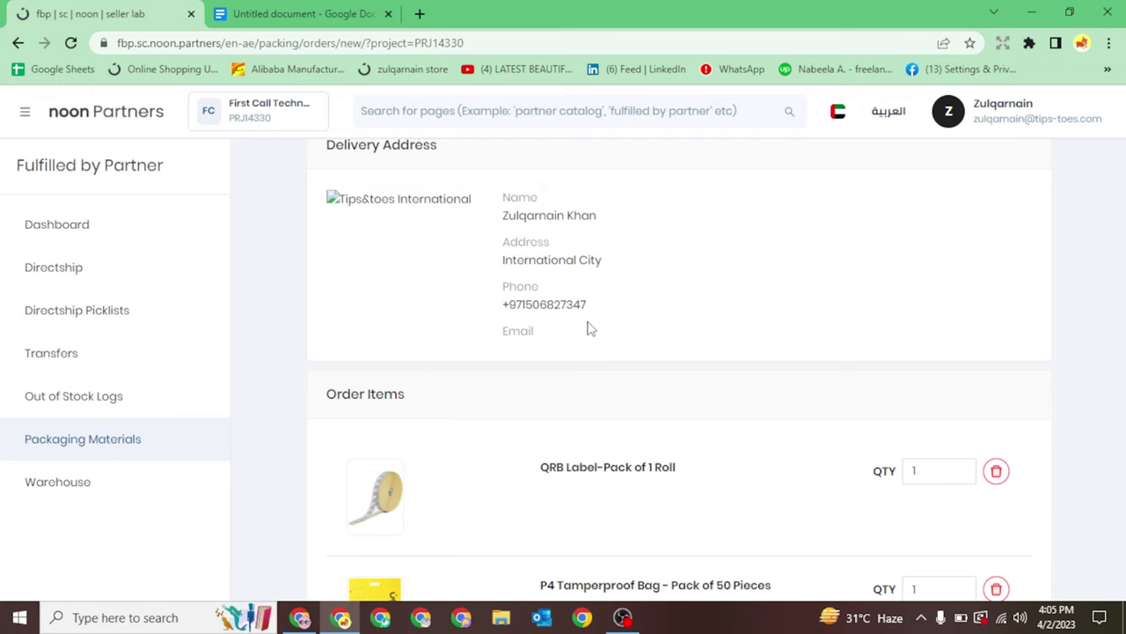
{"action": "scroll", "coordinate": [686, 349], "scroll_direction": "down", "scroll_amount": 2}
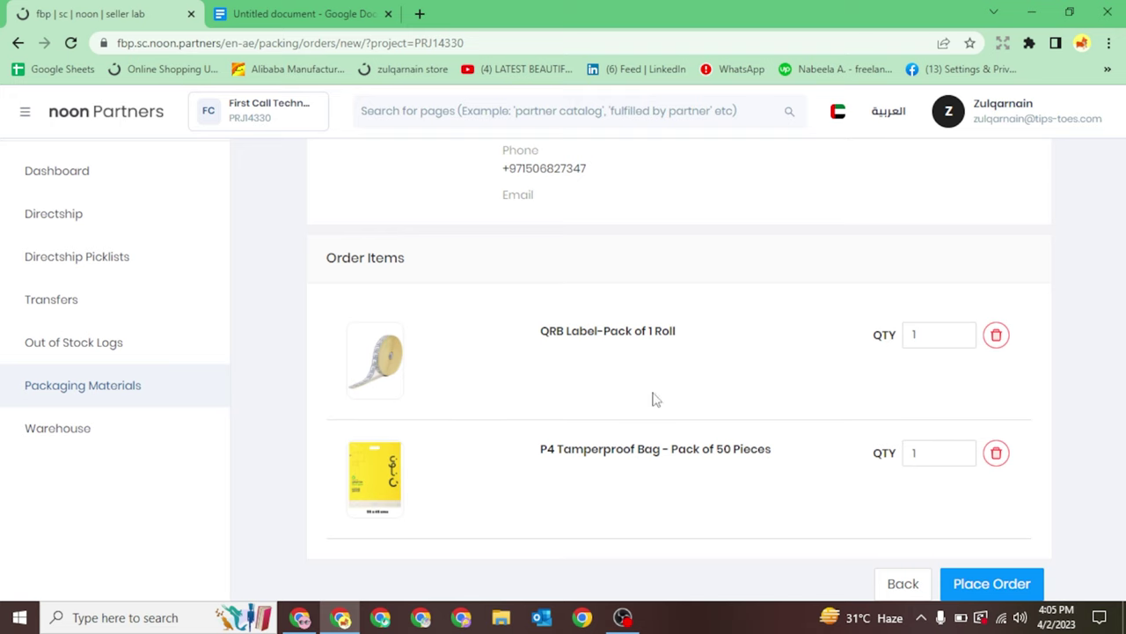
Check the quantity fields of the QRB Label and P4 Tamperproof Bag, and place the packing material order
{"action": "left_click", "coordinate": [924, 341]}
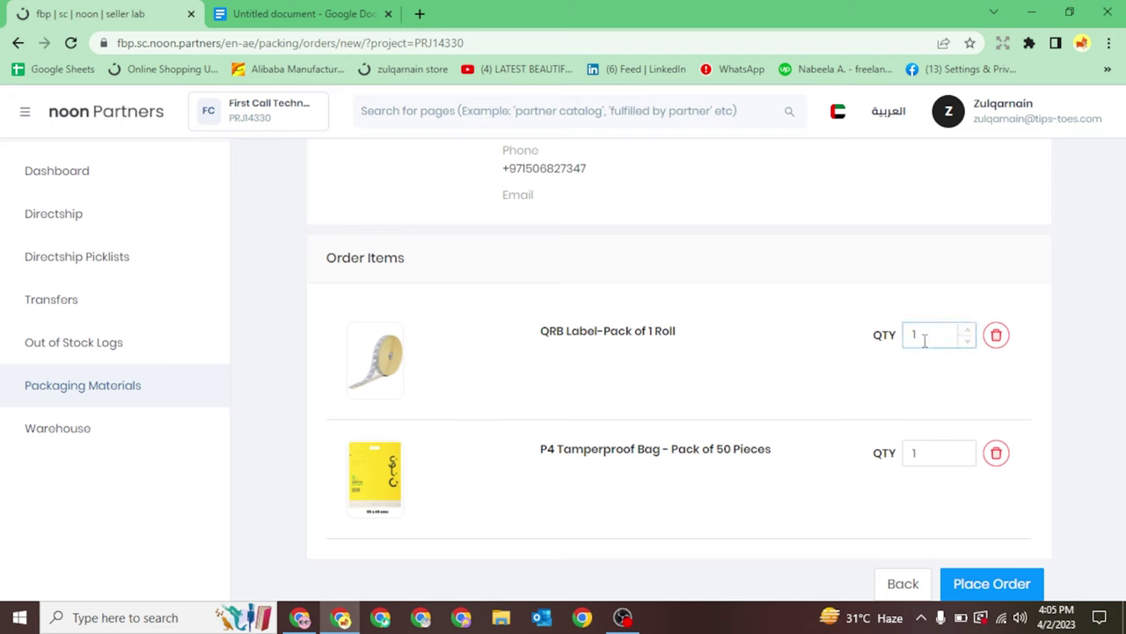
{"action": "left_click", "coordinate": [924, 341]}
{"action": "left_click", "coordinate": [919, 451]}
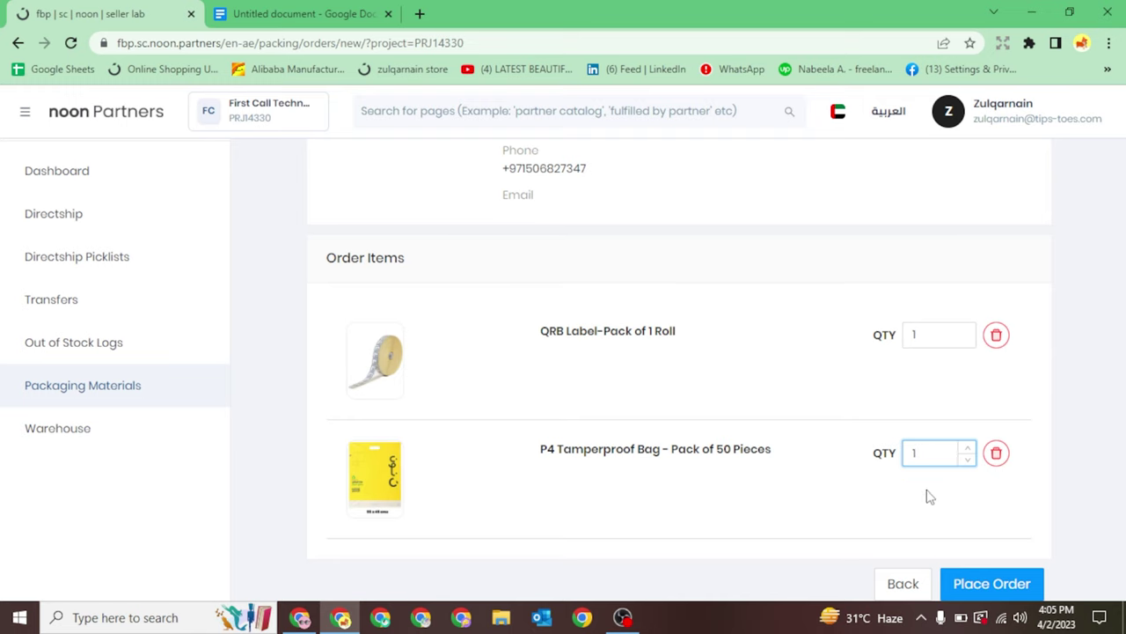
{"action": "left_click", "coordinate": [1003, 584]}
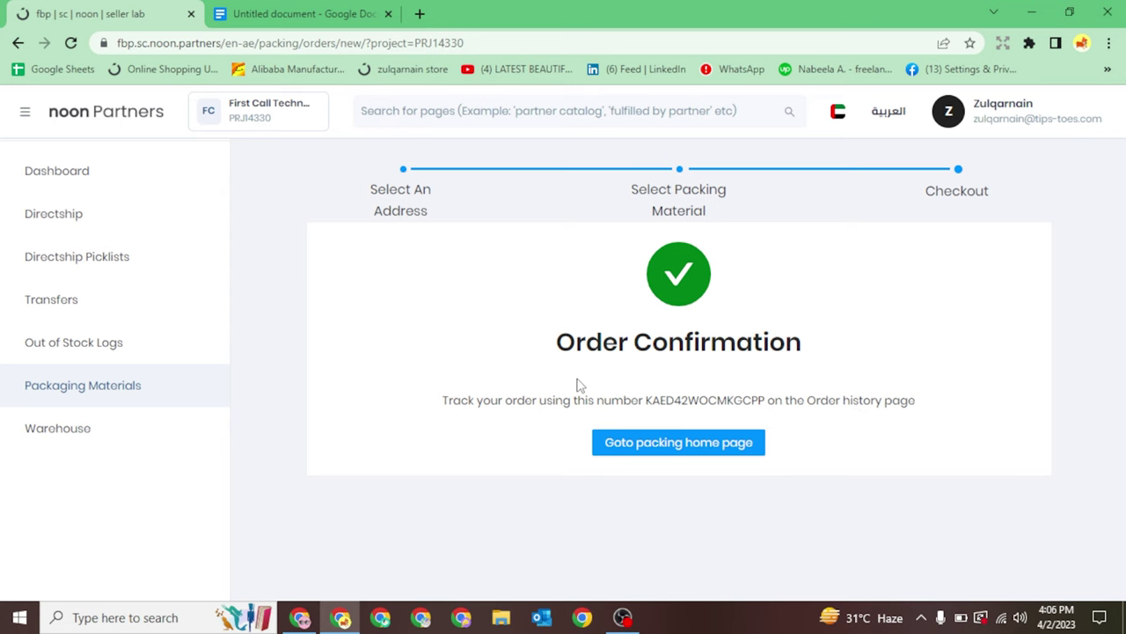
Go from the order confirmation to the packing home page and view the order history
{"action": "left_click", "coordinate": [624, 449]}
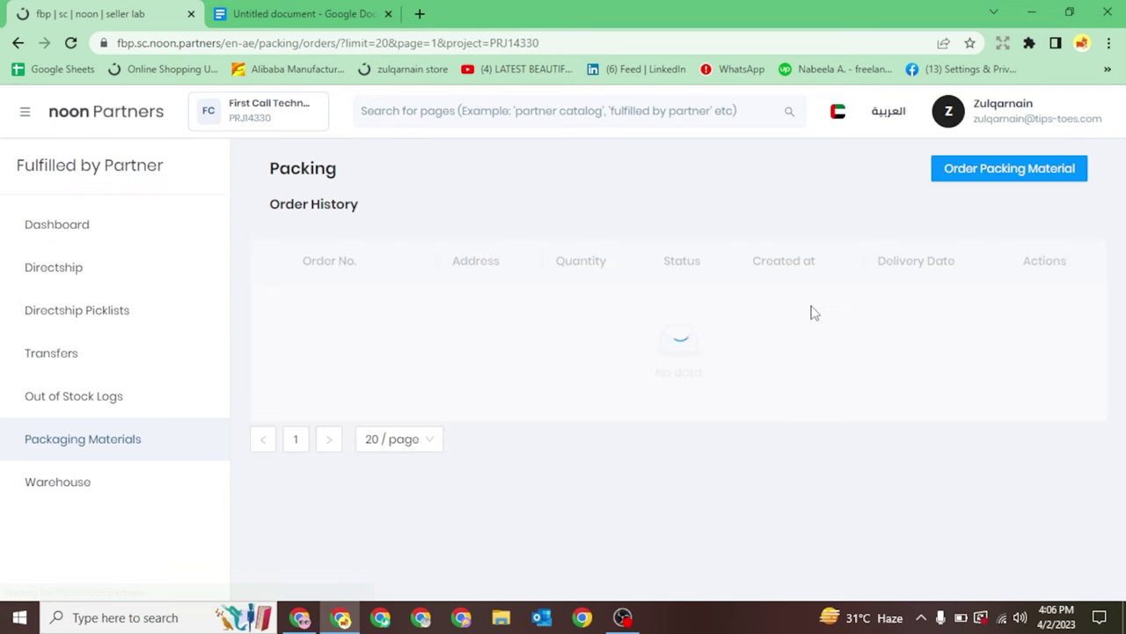
{"action": "scroll", "coordinate": [775, 343], "scroll_direction": "down", "scroll_amount": 1}
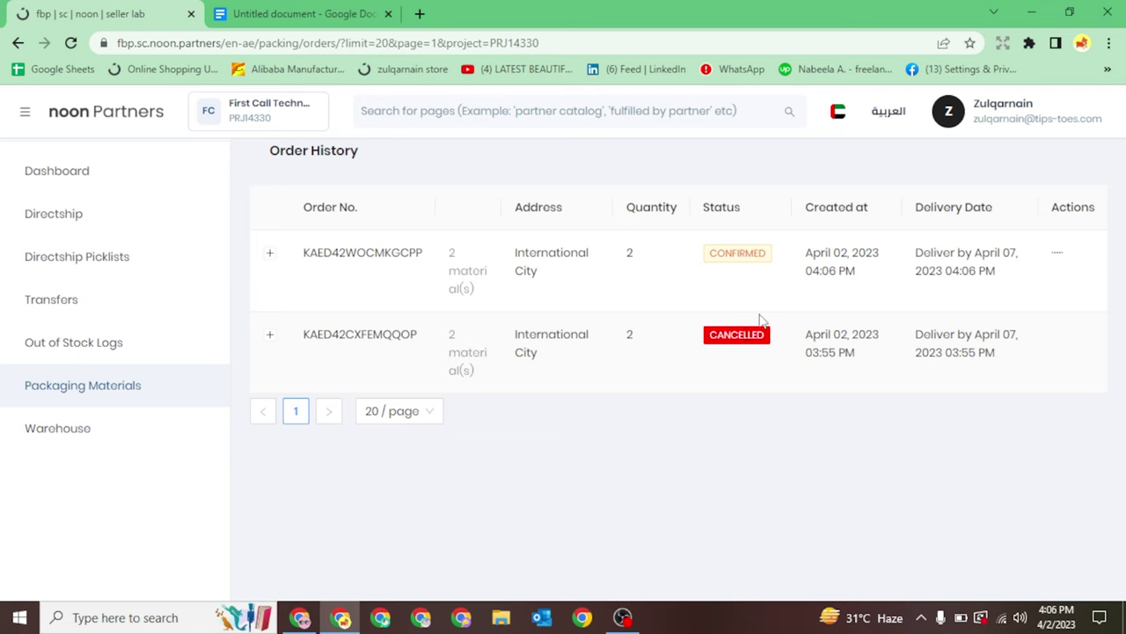